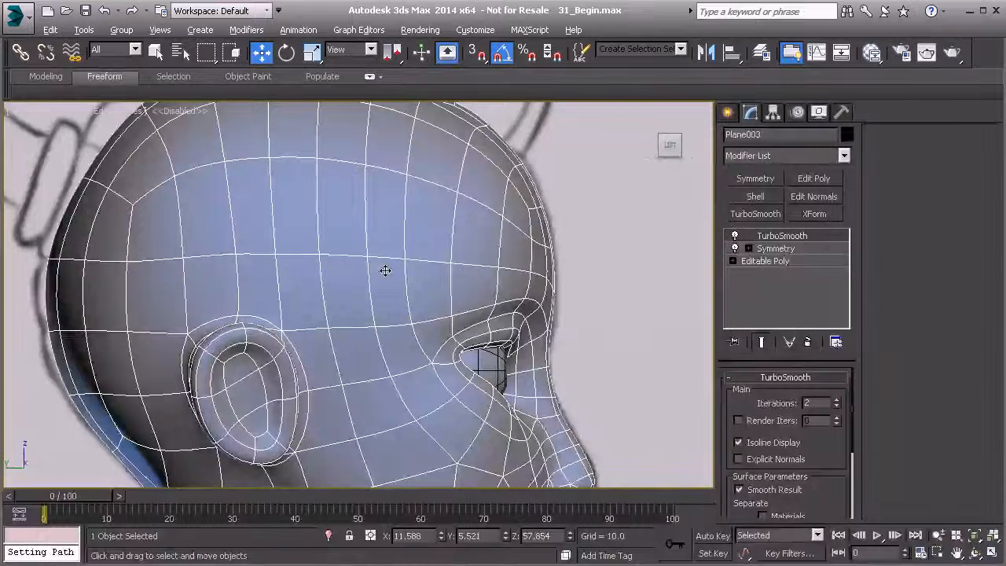
Make the head see-through and create a single-segment plane about 5.4 by 5.25 over its side in the left view.
key(alt+x)
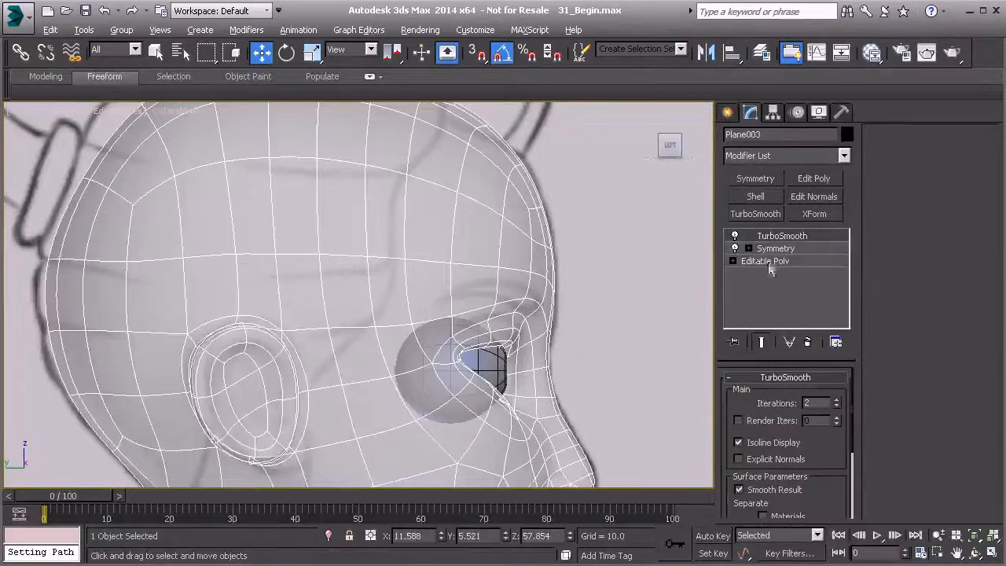
click(728, 113)
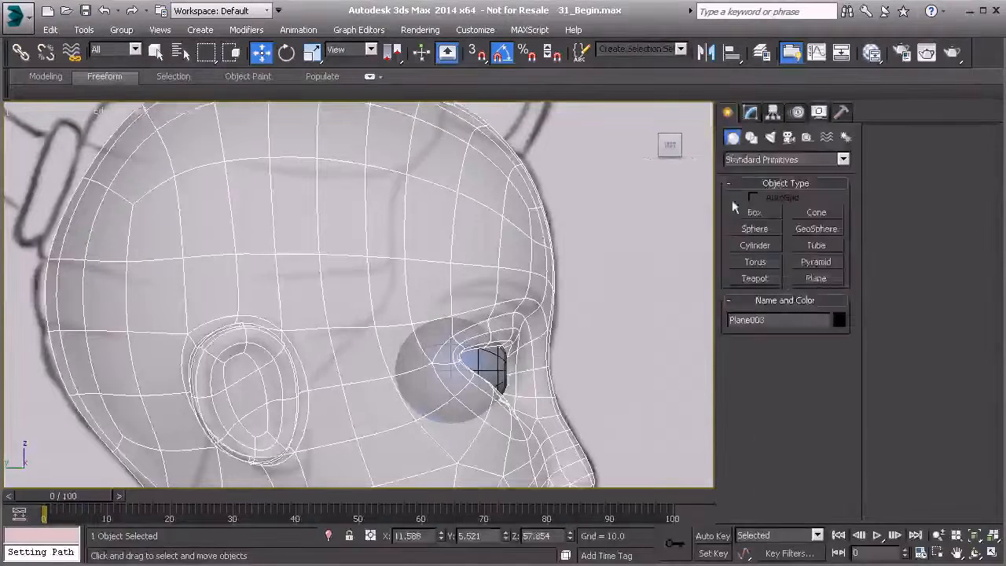
click(818, 278)
middle_drag(378, 280, 440, 336)
drag(353, 241, 458, 348)
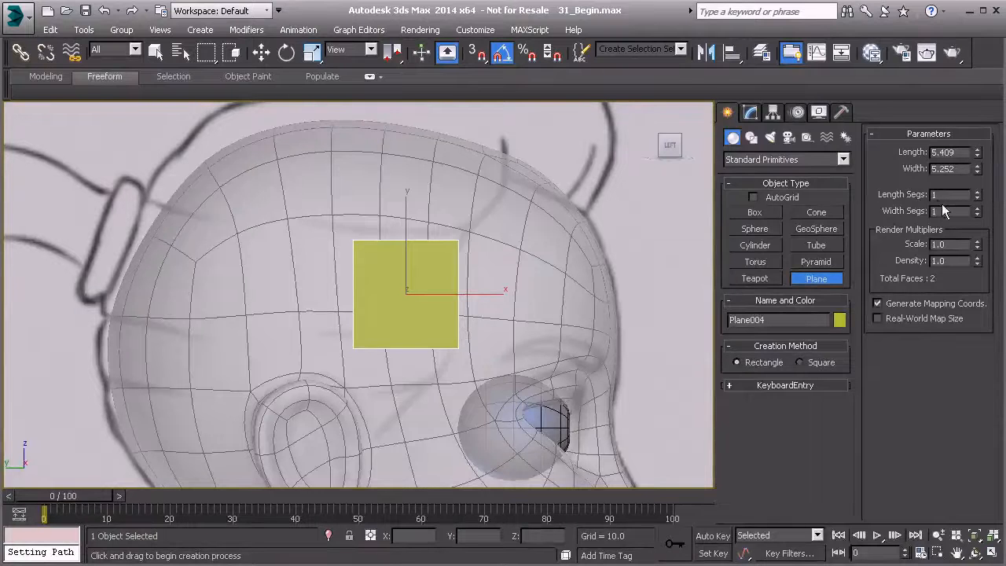
Finish plane creation and convert the new plane to an Editable Poly.
right_click(399, 305)
right_click(404, 279)
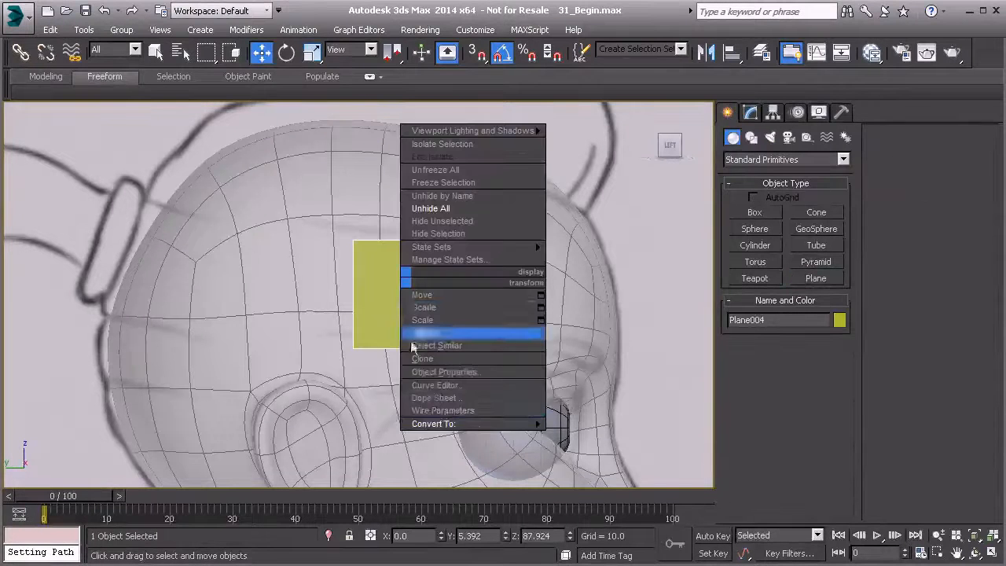
mouse_move(464, 423)
click(572, 436)
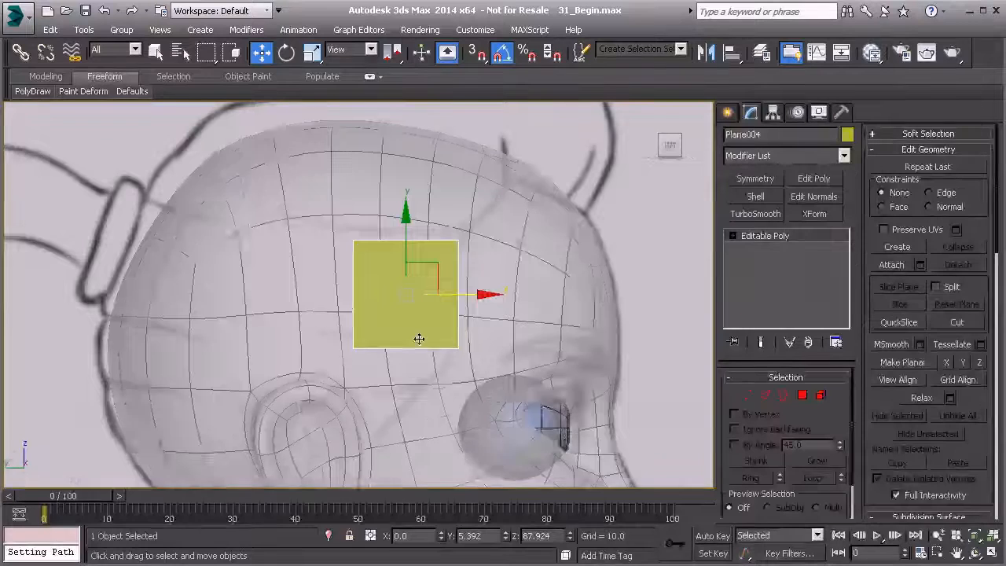
Move the plane in the front view so it lines up with the side of the head above the ear.
scroll(418, 341, down, 3)
key(f)
scroll(324, 275, up, 2)
drag(314, 283, 340, 278)
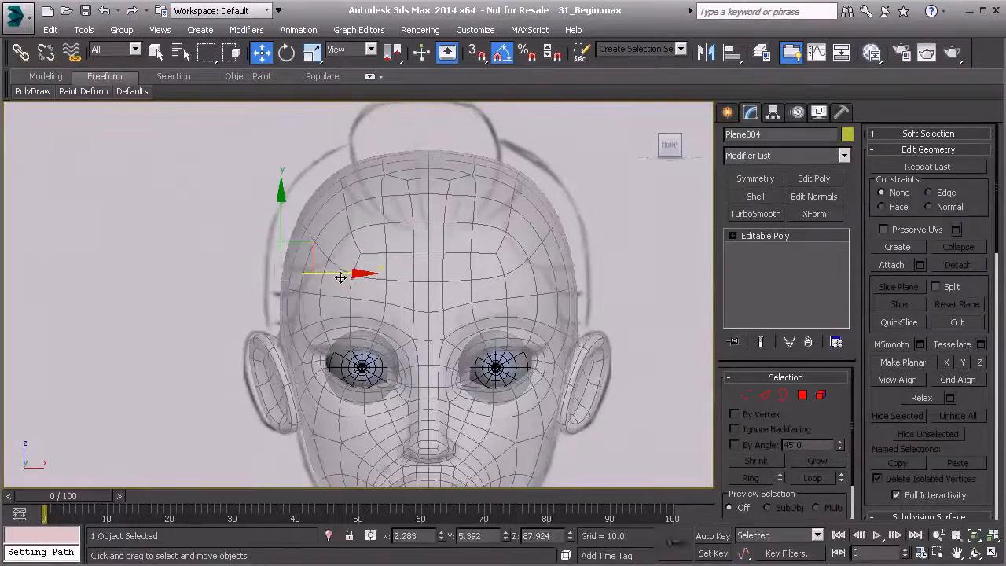
scroll(283, 220, up, 2)
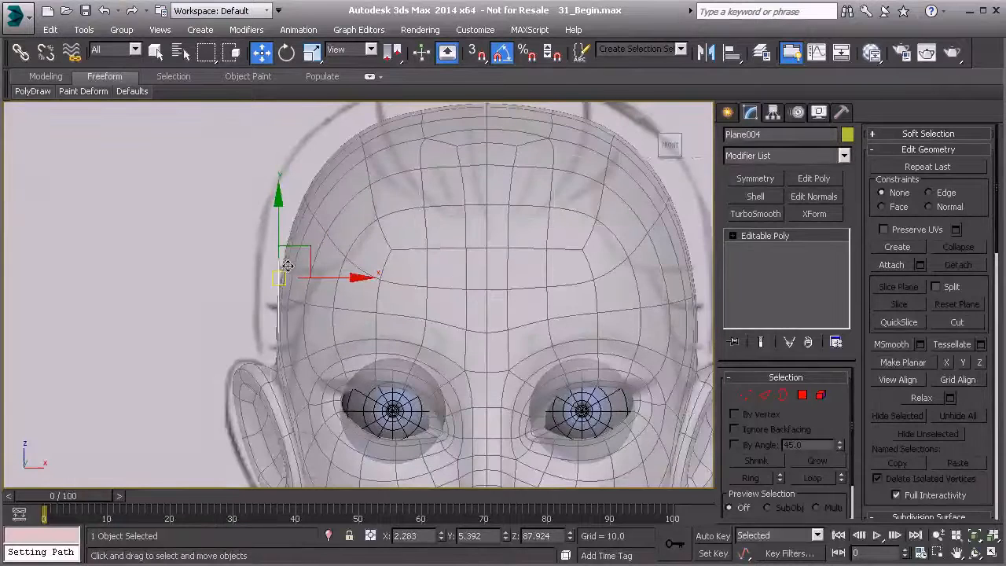
Reposition the plane's four vertices in the left view to form a small quad at the upper front of the ear.
key(l)
middle_drag(439, 344, 394, 320)
scroll(393, 322, up, 2)
key(1)
middle_drag(280, 303, 312, 299)
drag(312, 305, 346, 331)
click(441, 318)
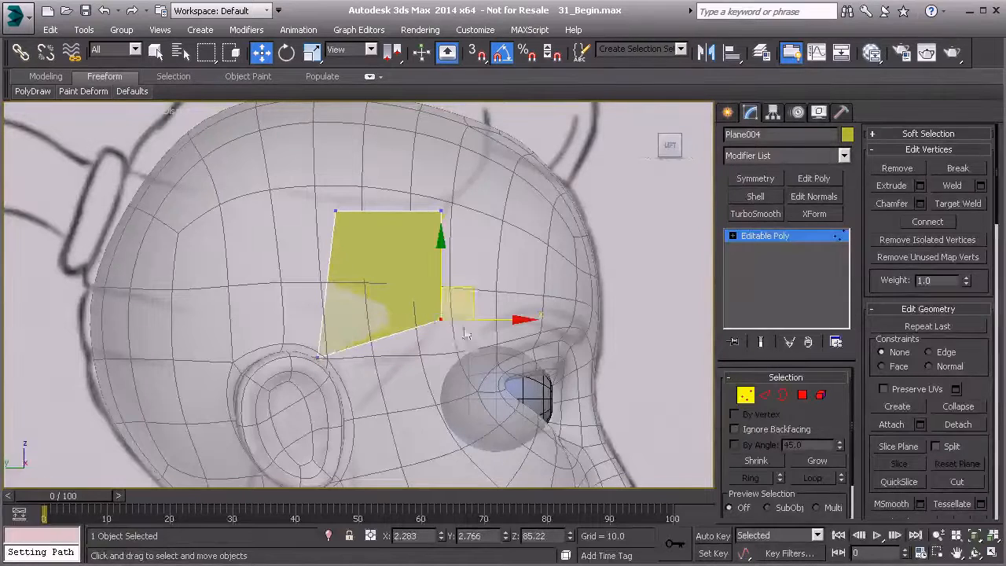
drag(467, 294, 374, 388)
drag(490, 283, 489, 280)
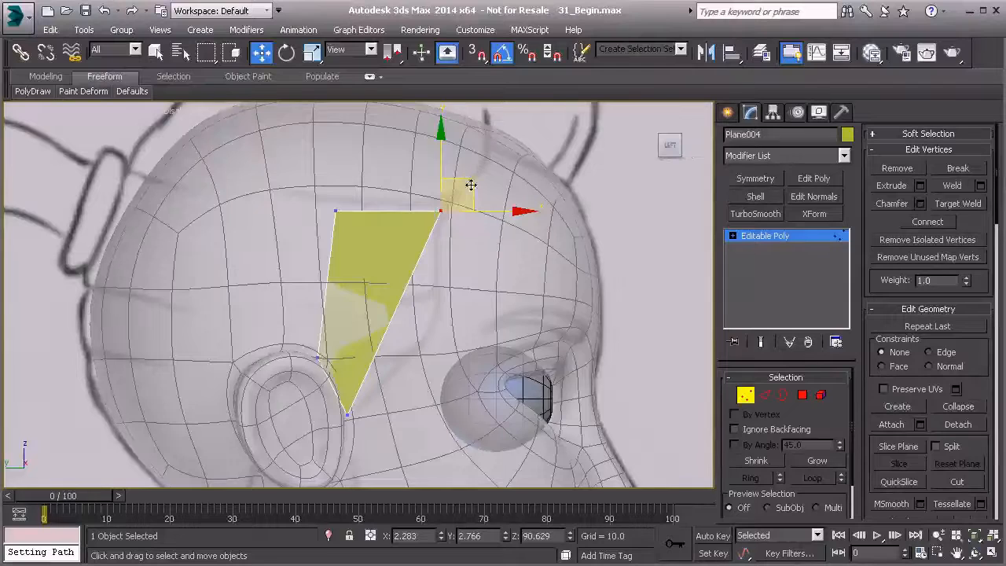
drag(470, 189, 441, 333)
drag(306, 190, 328, 223)
drag(365, 186, 376, 295)
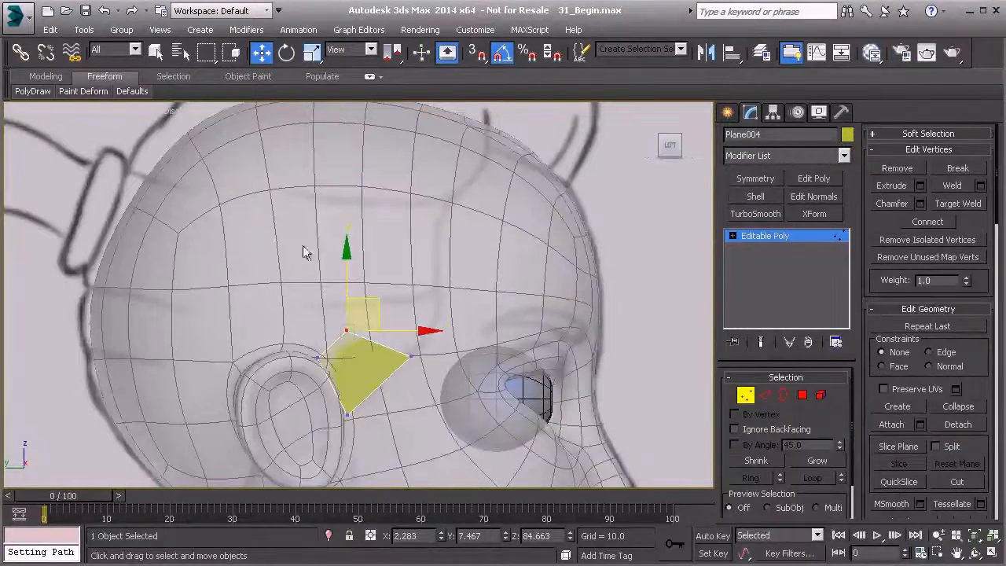
Extrude the quad's upper rear edge backward over the top of the ear and adjust the new corner vertices.
scroll(351, 240, down, 5)
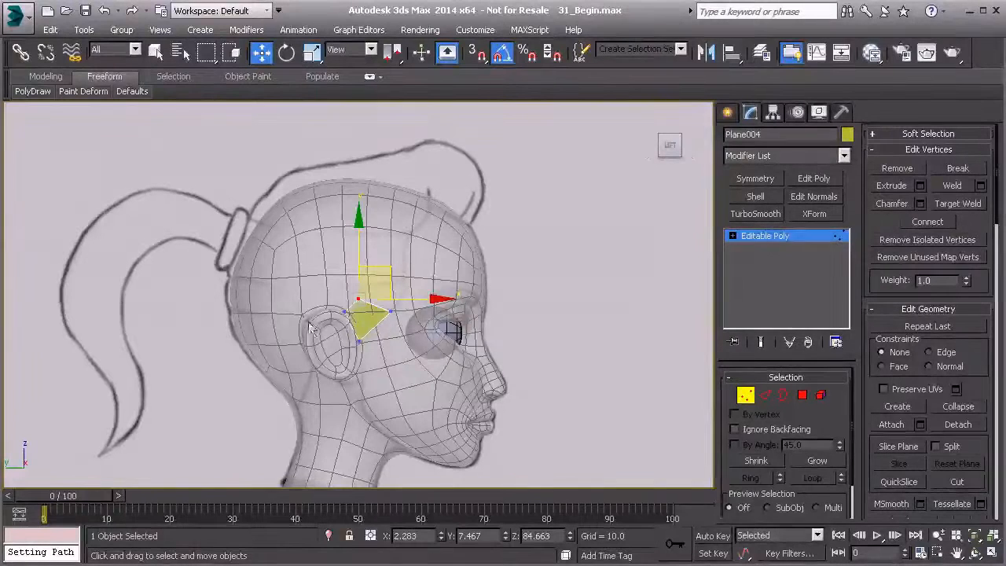
scroll(345, 326, up, 2)
scroll(346, 326, up, 3)
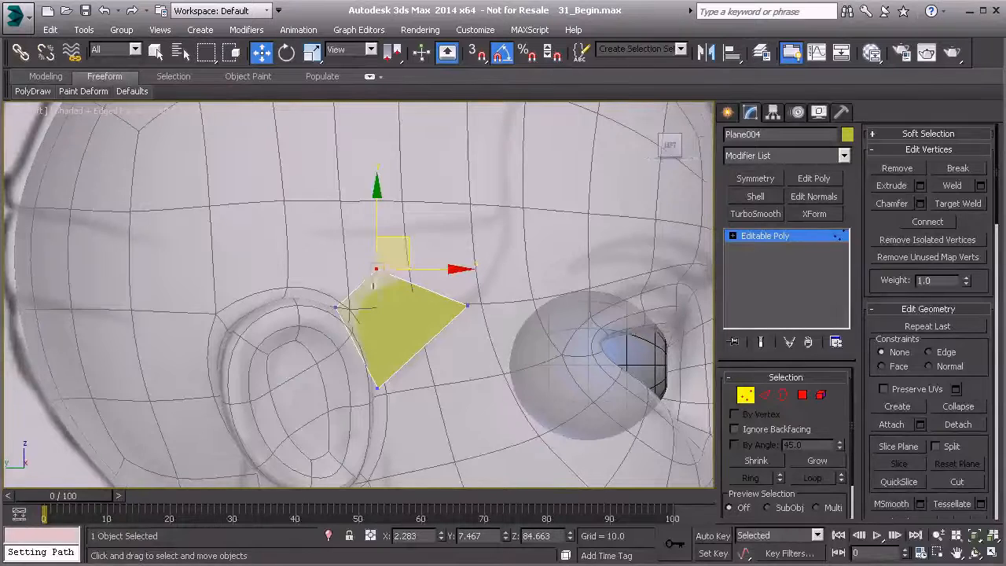
scroll(386, 326, down, 2)
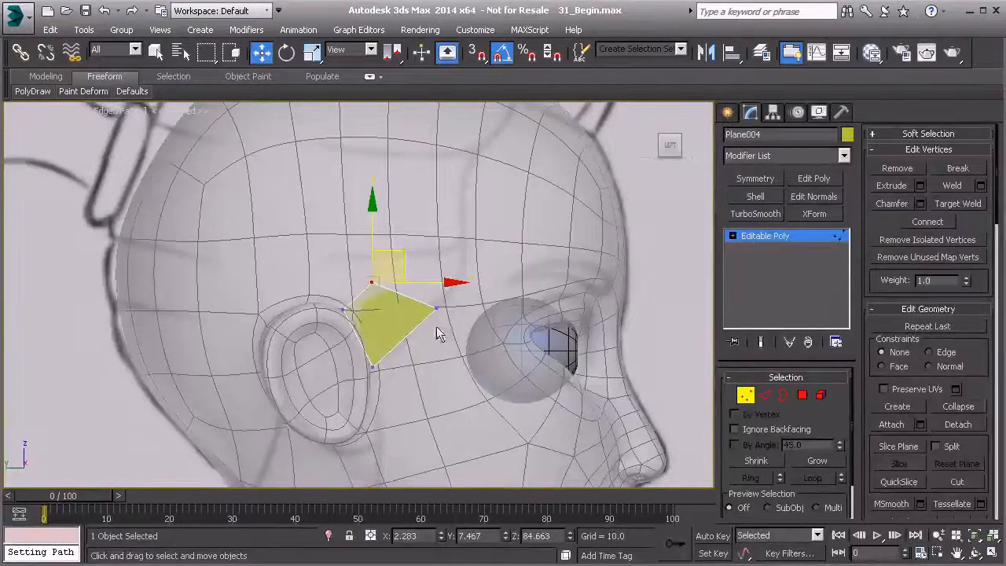
key(2)
click(358, 299)
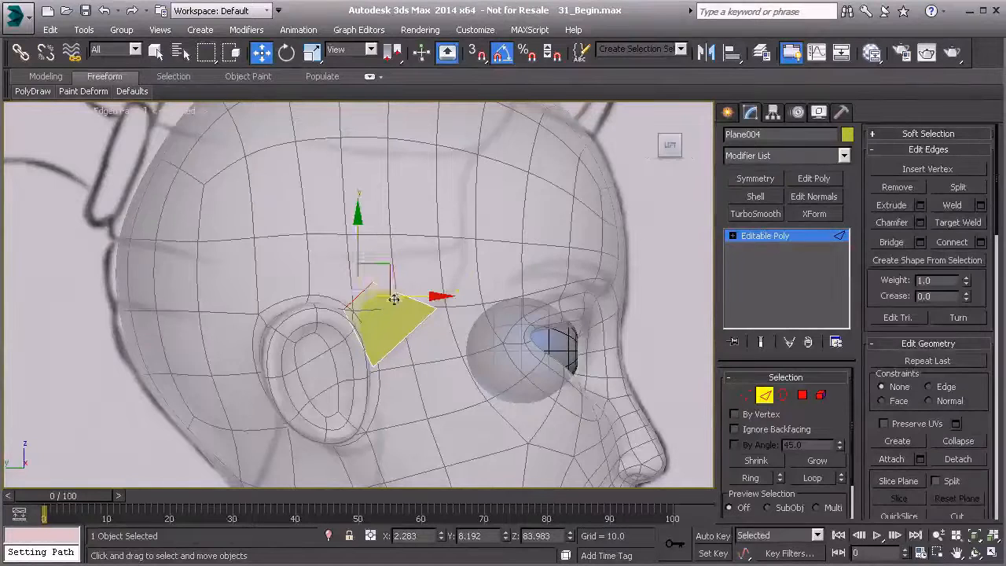
drag(389, 270, 317, 235)
key(1)
click(325, 272)
Extend the strip's rear edge with three more polygons until it reaches the back of the head.
key(2)
middle_drag(330, 303, 393, 302)
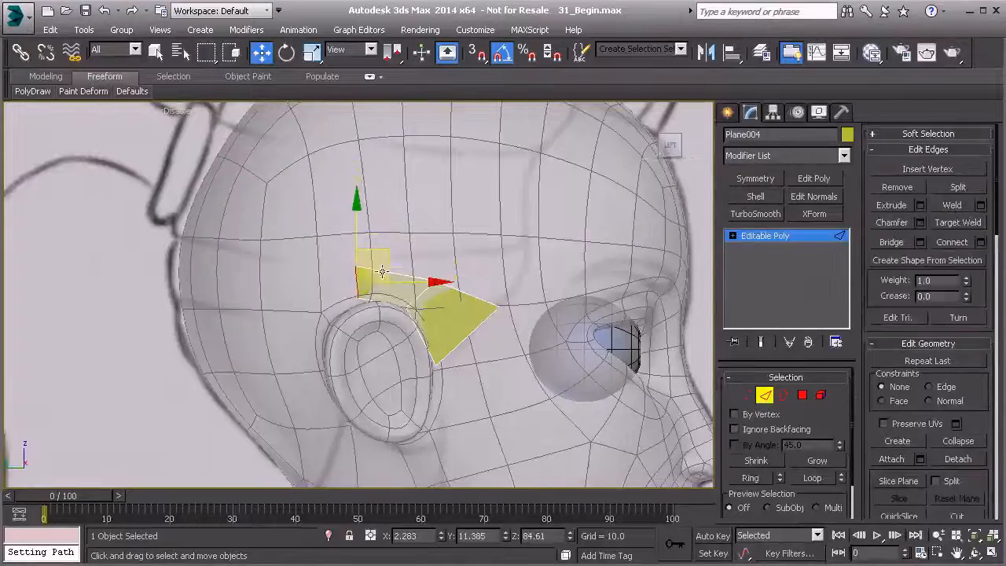
shift+drag(373, 255, 267, 271)
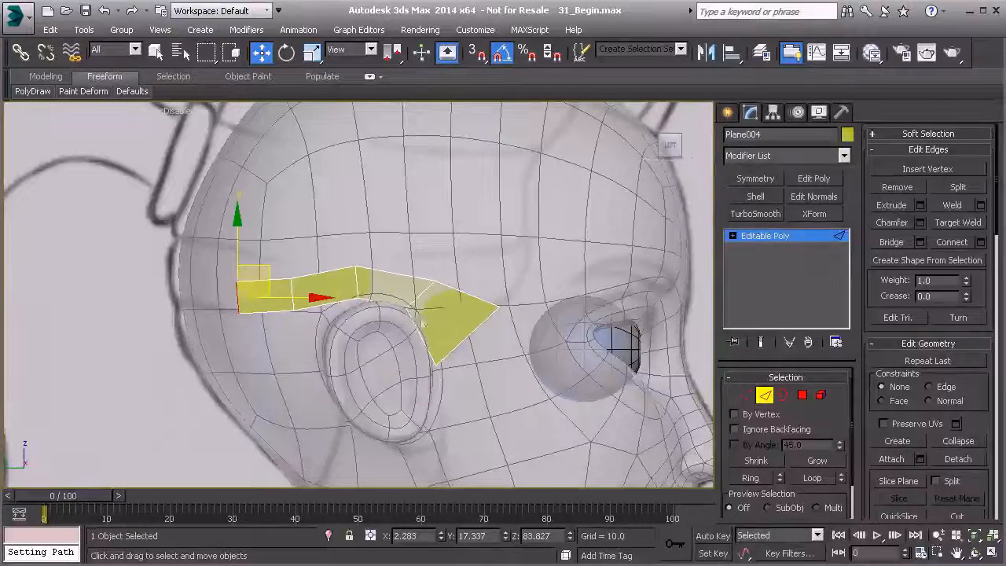
shift+drag(253, 275, 200, 263)
middle_drag(275, 288, 294, 286)
Raise the strip's upper row of vertices, from the back of the head forward to the hairline at the temple.
key(1)
click(191, 271)
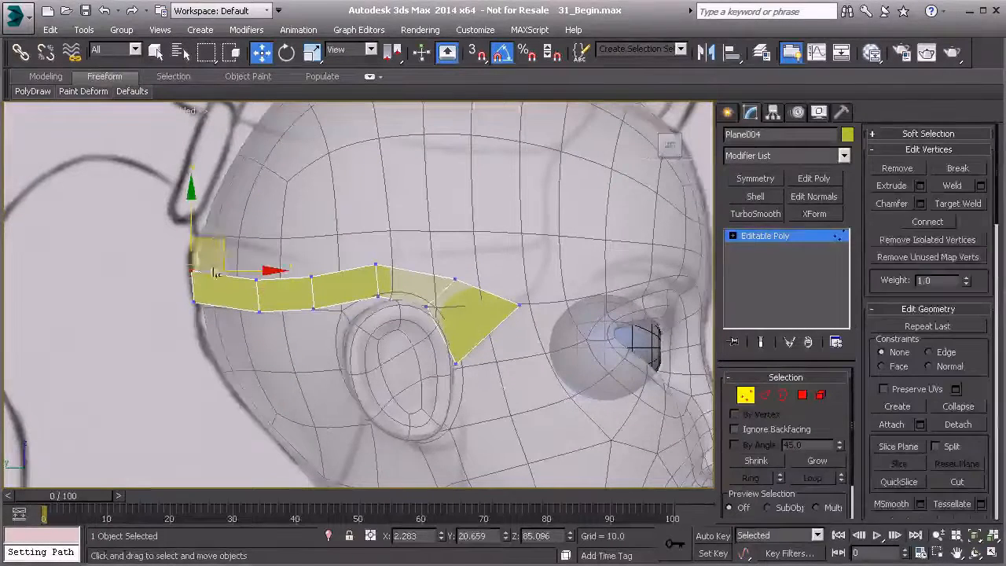
drag(214, 242, 347, 224)
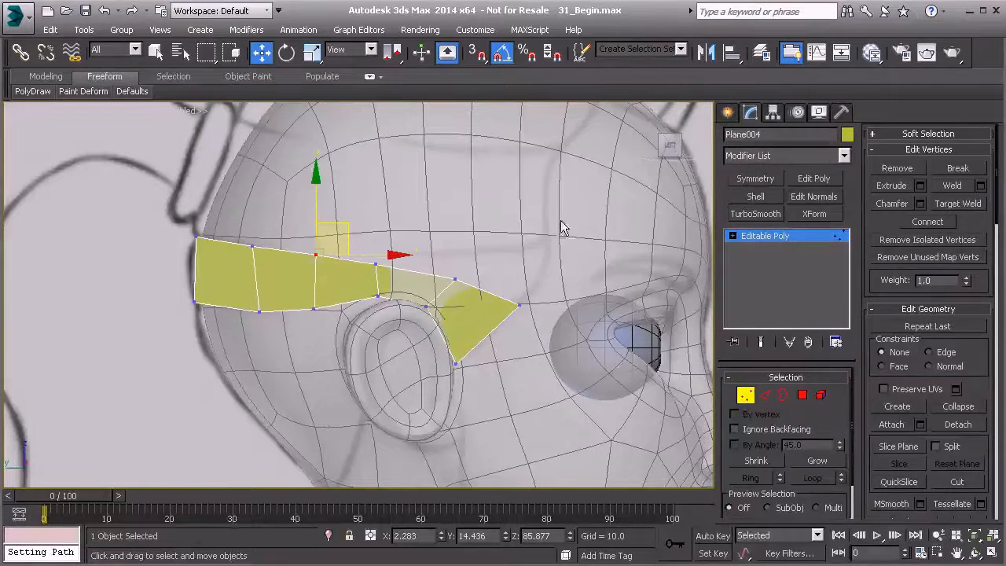
click(376, 264)
drag(406, 241, 412, 229)
click(455, 279)
drag(474, 252, 477, 222)
click(515, 306)
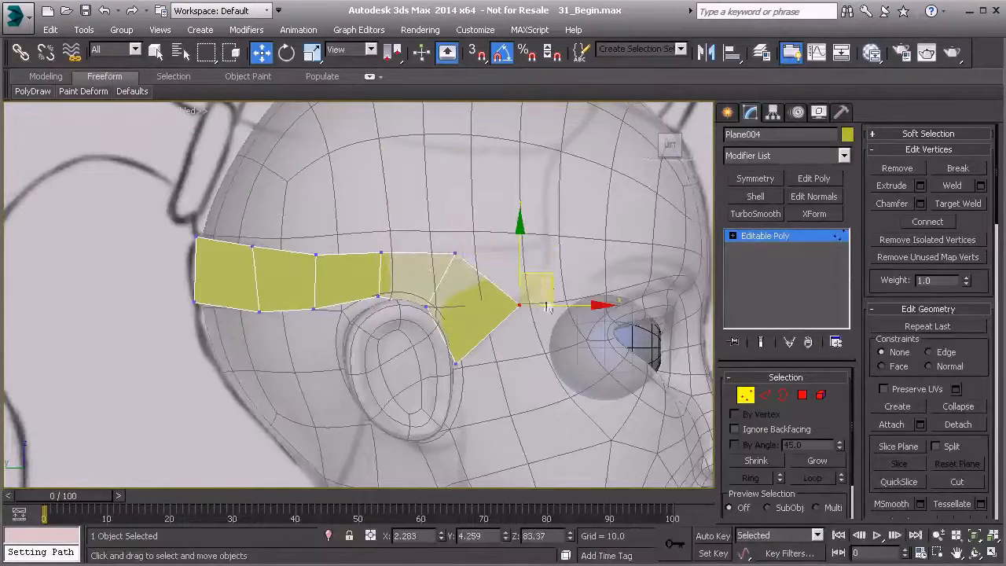
drag(544, 273, 577, 211)
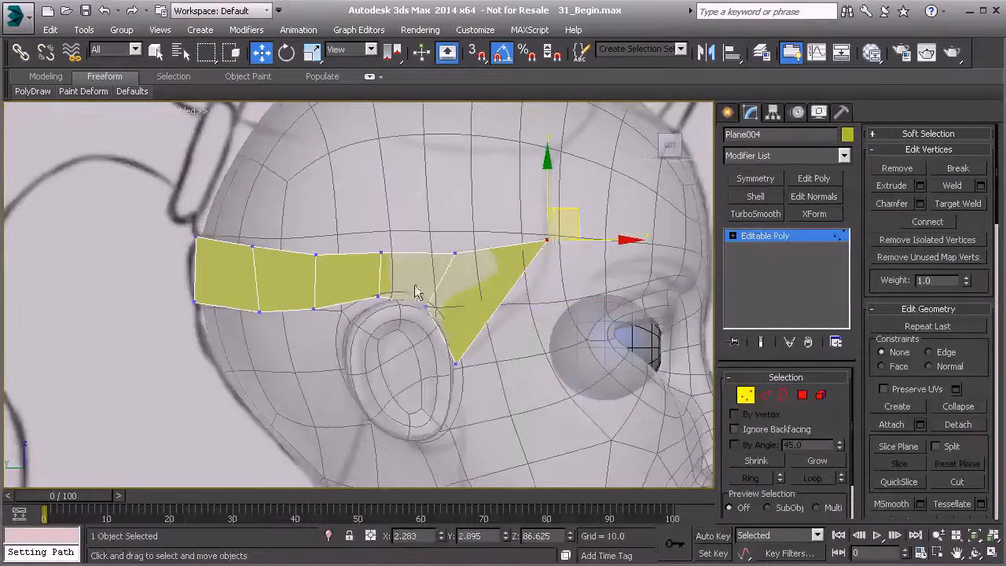
Fine-tune the vertices above and behind the ear to even out the strip's polygons.
click(425, 306)
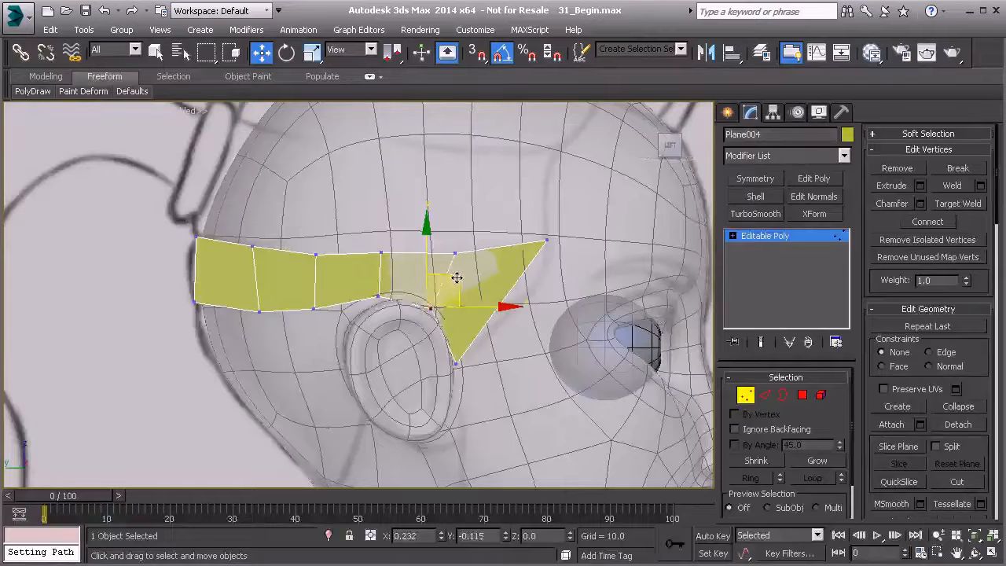
drag(456, 277, 396, 316)
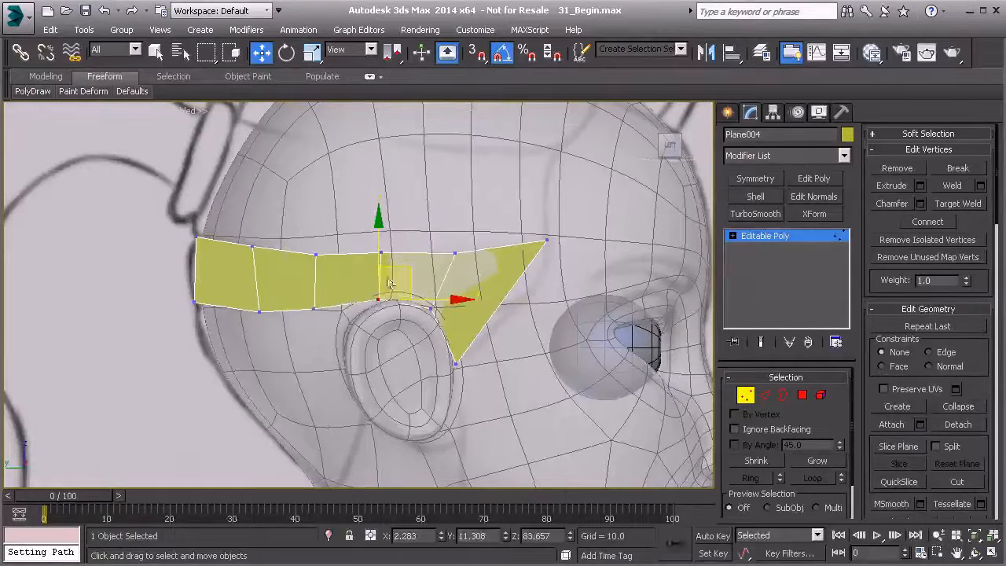
click(314, 308)
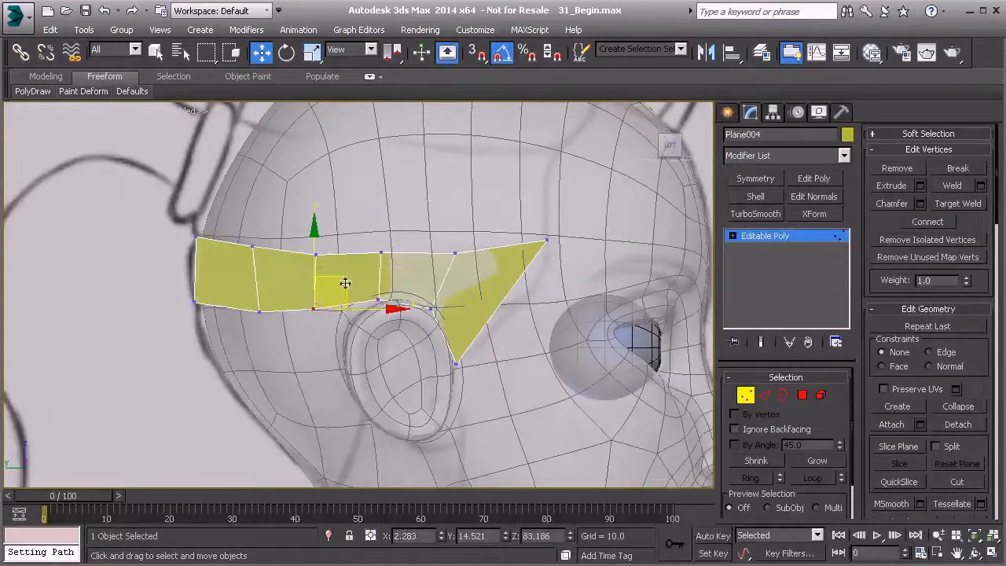
click(314, 253)
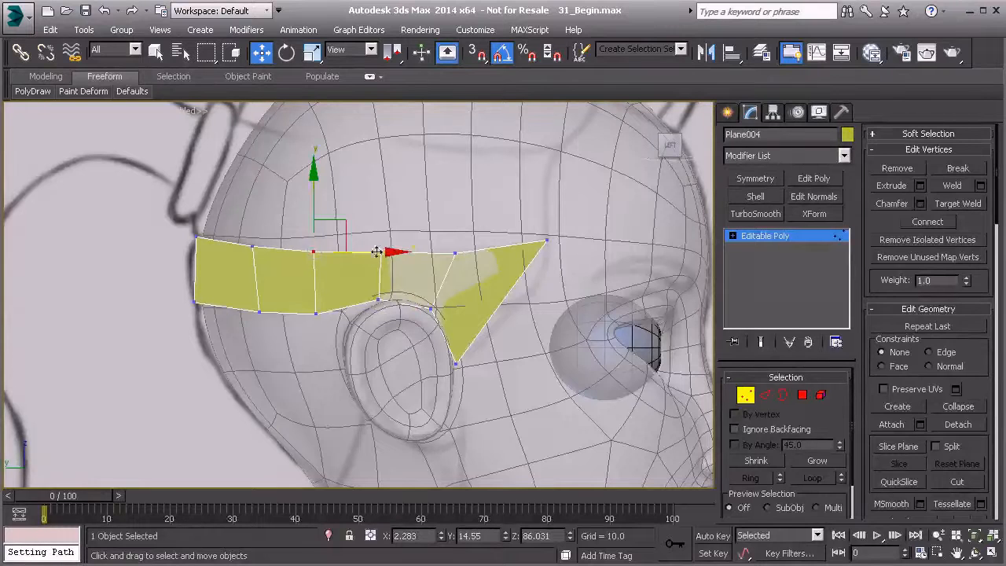
click(380, 252)
drag(413, 224, 416, 224)
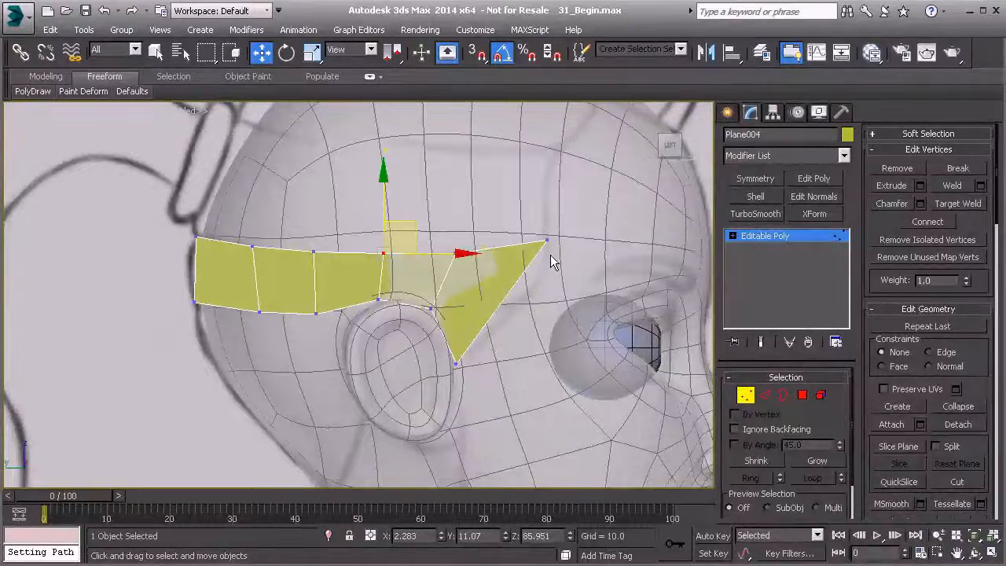
Extrude the strip's rear edge across the back of the head in the perspective view.
scroll(501, 322, up, 2)
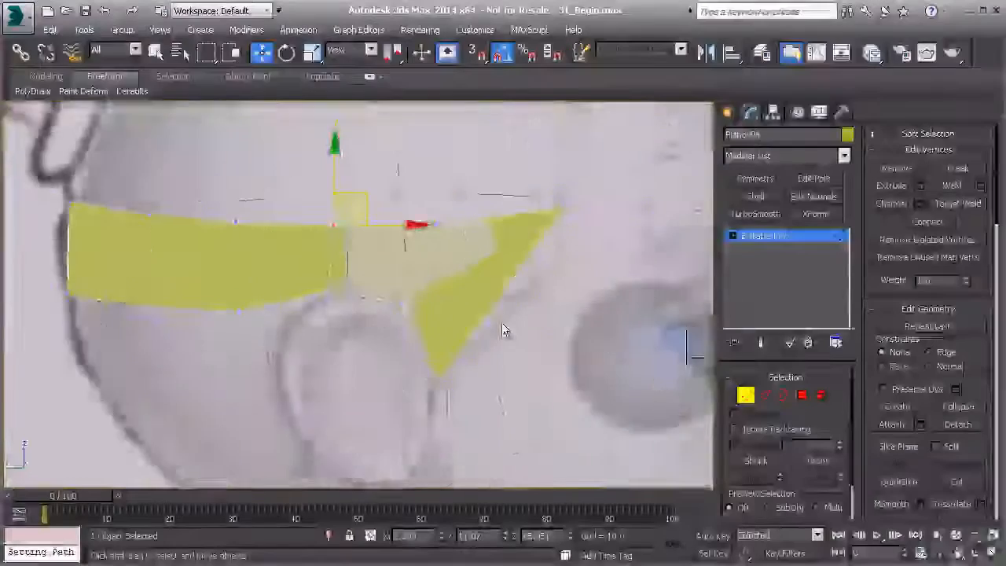
key(p)
key(2)
click(286, 302)
alt+middle_drag(246, 291, 204, 283)
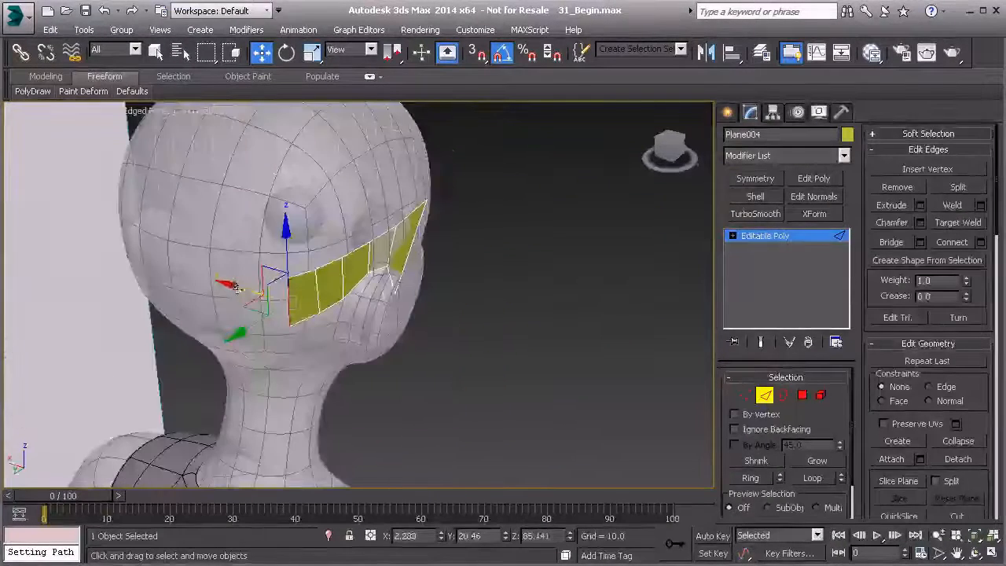
shift+drag(144, 273, 120, 272)
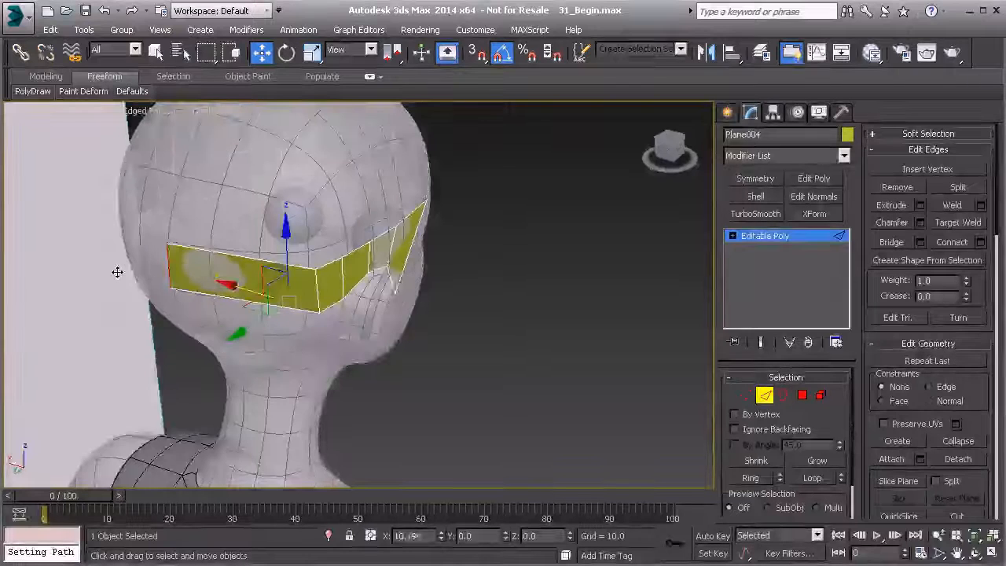
alt+middle_drag(117, 272, 248, 301)
scroll(248, 301, up, 4)
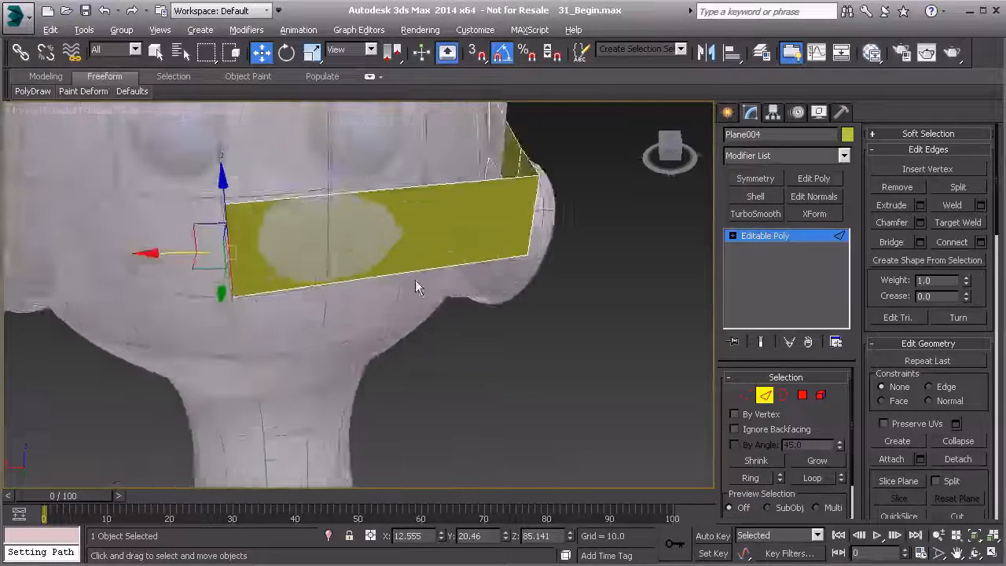
Reposition the strip's edges around the back of the head to start following its curvature.
alt+middle_drag(350, 296, 514, 299)
scroll(528, 304, down, 3)
click(567, 307)
drag(514, 292, 455, 290)
alt+middle_drag(518, 290, 352, 290)
click(469, 296)
alt+middle_drag(469, 295, 464, 320)
drag(411, 268, 414, 269)
Shift the vertical edges behind and above the ear so the strip wraps around the rear side of the head.
middle_drag(515, 282, 447, 291)
click(447, 275)
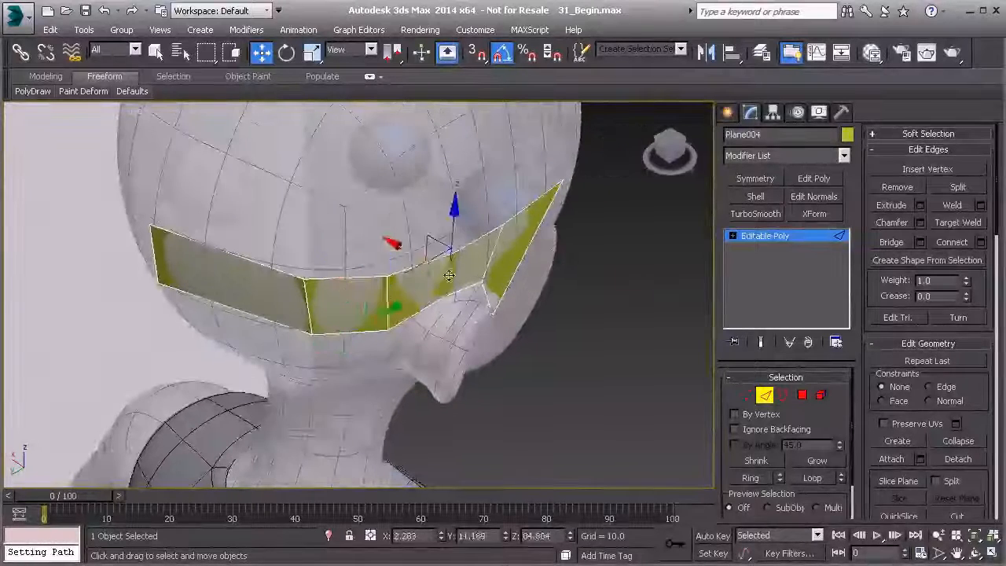
drag(414, 256, 356, 285)
click(305, 302)
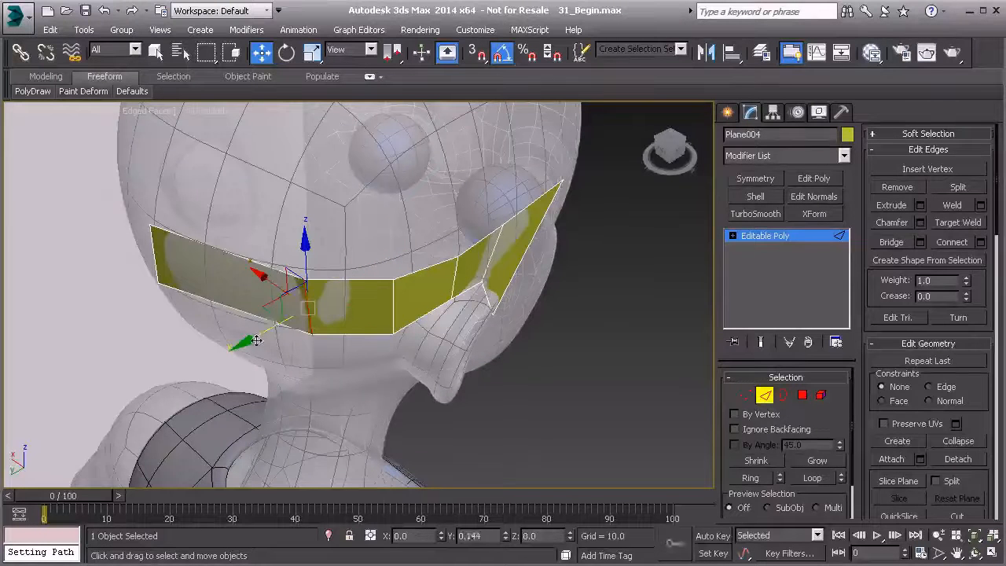
drag(258, 339, 254, 343)
click(490, 259)
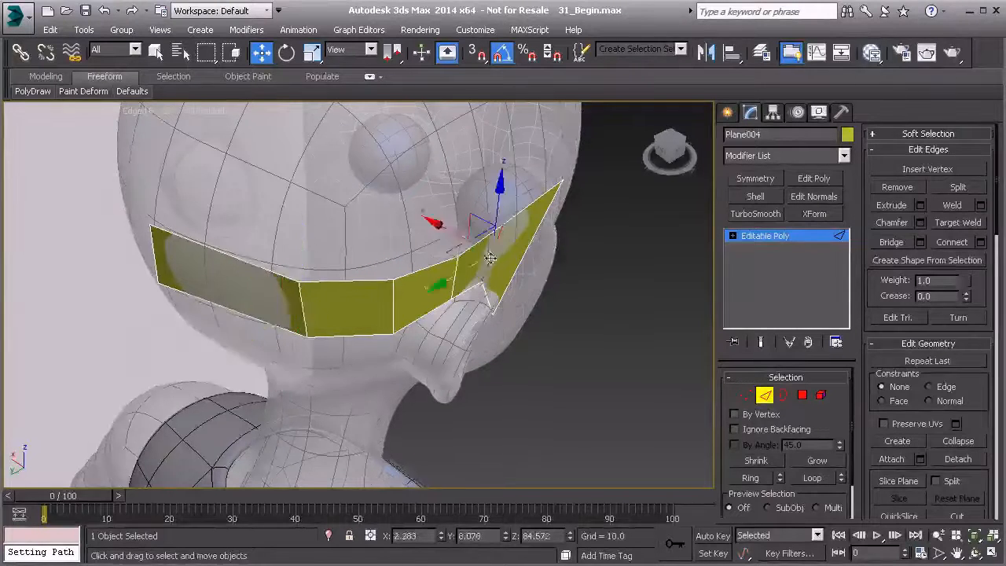
drag(459, 237, 469, 242)
Adjust the strip's lower vertices near the front of the ear and inspect the fit around the head.
alt+middle_drag(530, 294, 440, 289)
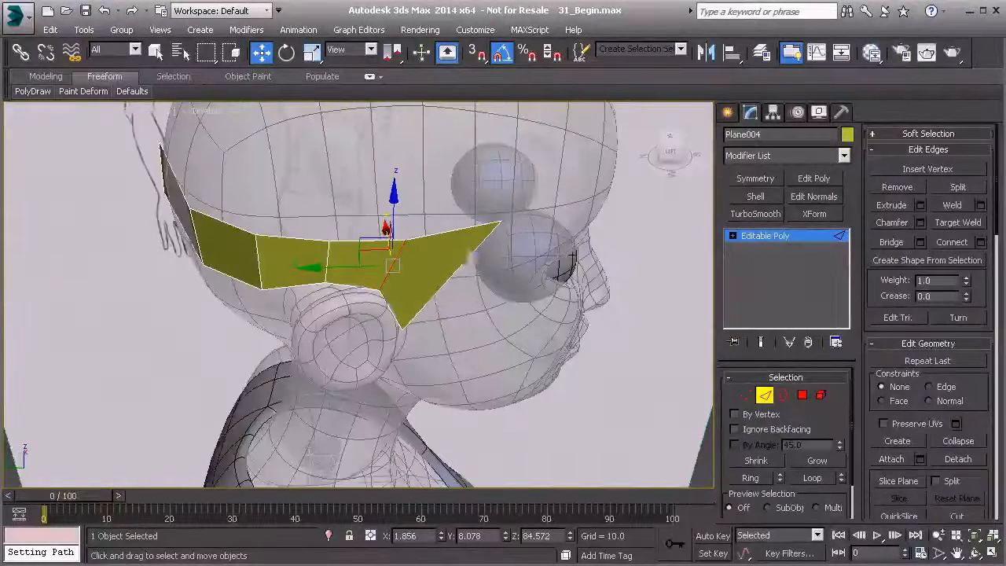
key(1)
click(403, 327)
mouse_move(403, 328)
alt+middle_down()
mouse_move(455, 327)
mouse_move(538, 280)
mouse_move(468, 329)
mouse_move(393, 295)
mouse_move(372, 256)
mouse_move(410, 224)
mouse_move(451, 276)
mouse_move(390, 277)
alt+middle_up()
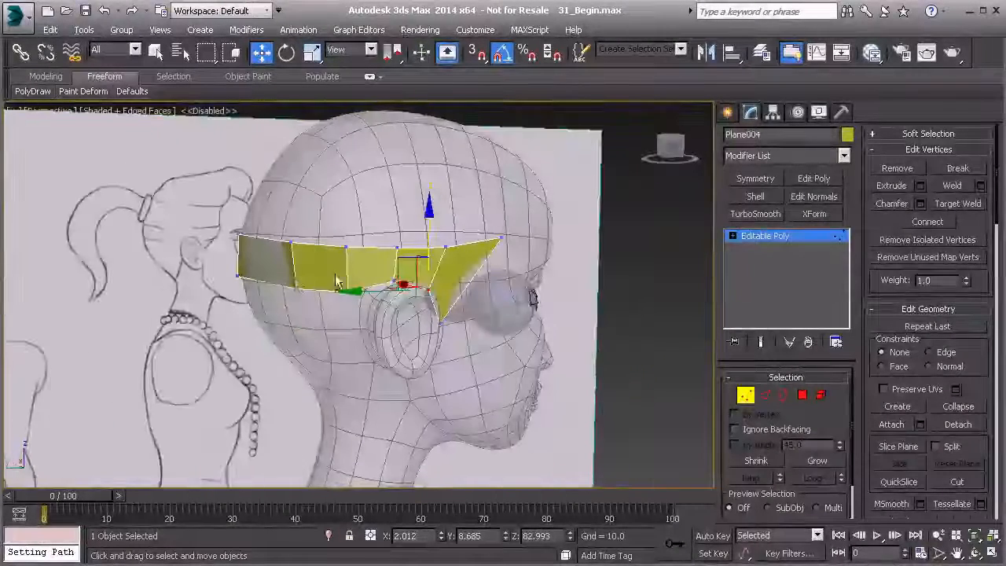
alt+middle_drag(348, 314, 393, 331)
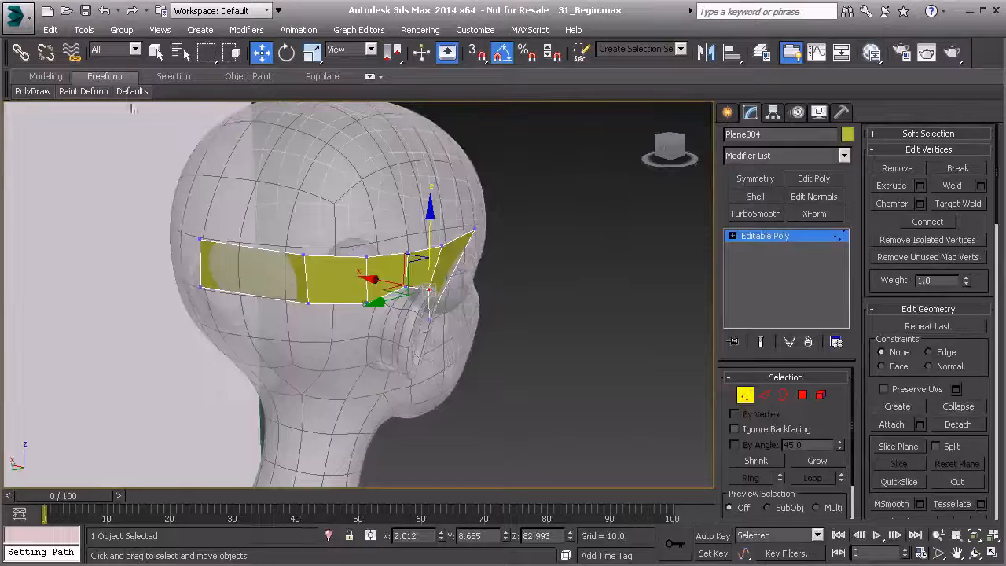
Insert a horizontal edge loop along the middle of the hair strip with SwiftLoop.
click(45, 77)
mouse_move(166, 91)
click(290, 133)
middle_drag(258, 275, 328, 305)
key(w)
alt+middle_drag(427, 333, 498, 330)
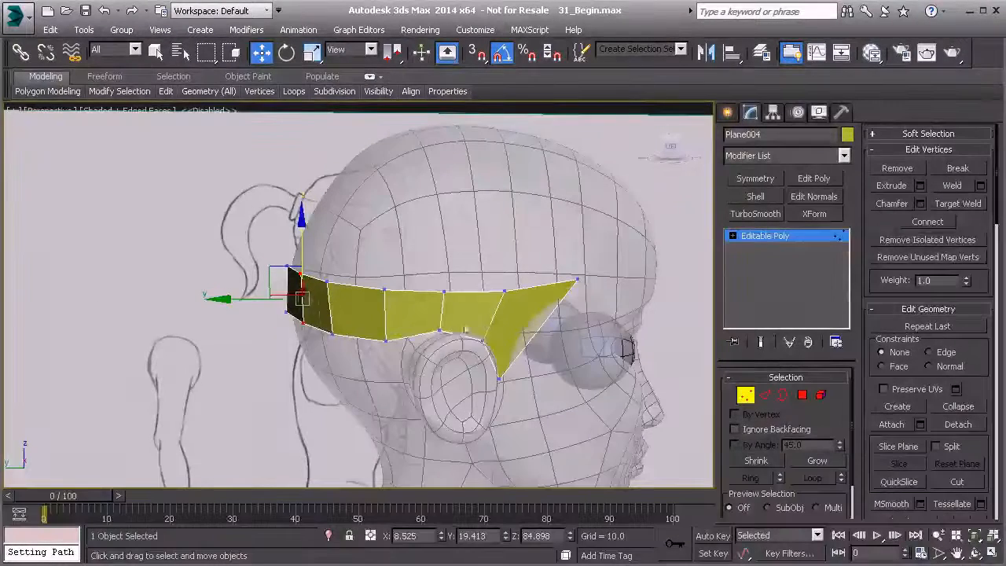
key(alt+shift+s)
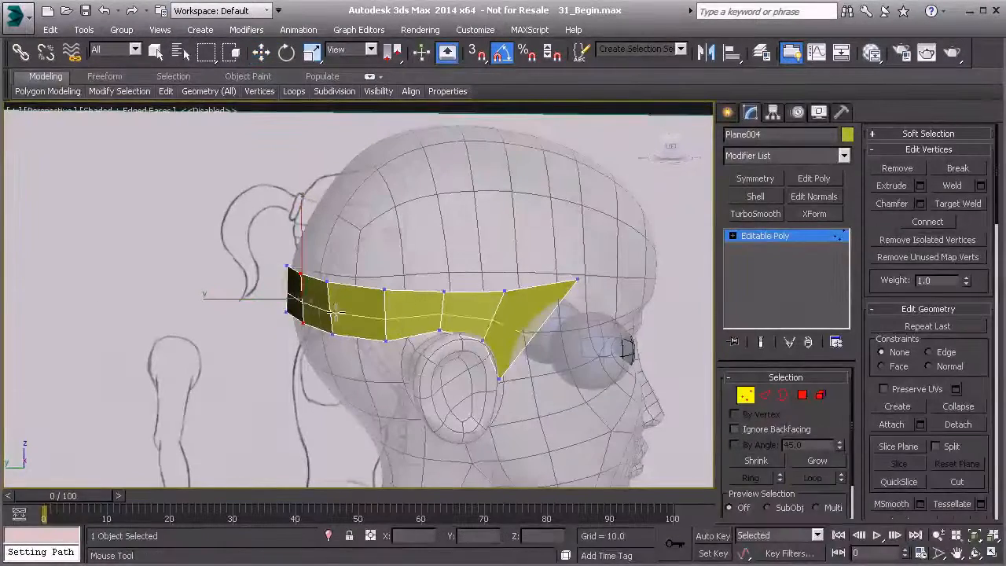
click(328, 308)
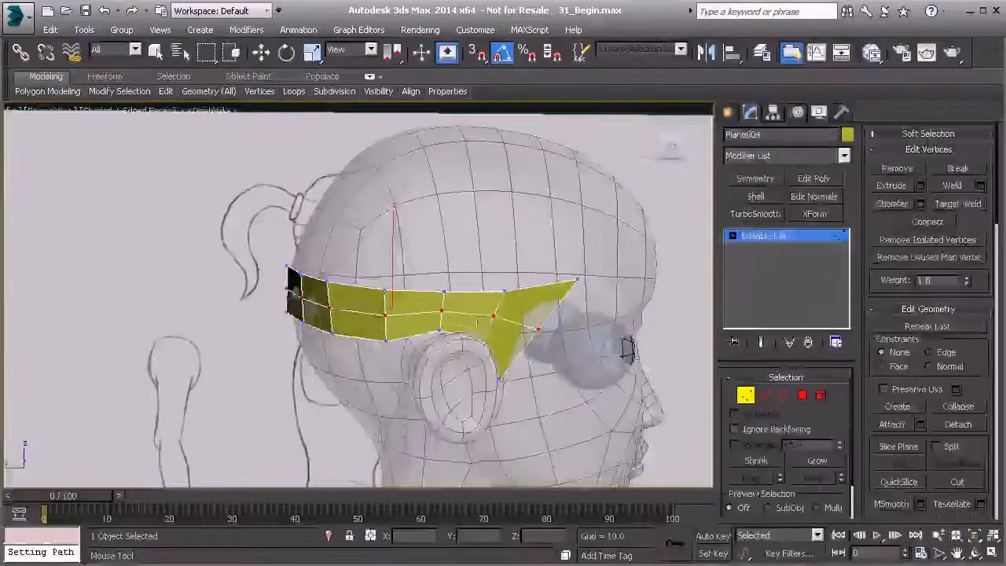
In the left view, shift the front vertices of the middle edge loop forward so the strip's front edge curves.
key(f)
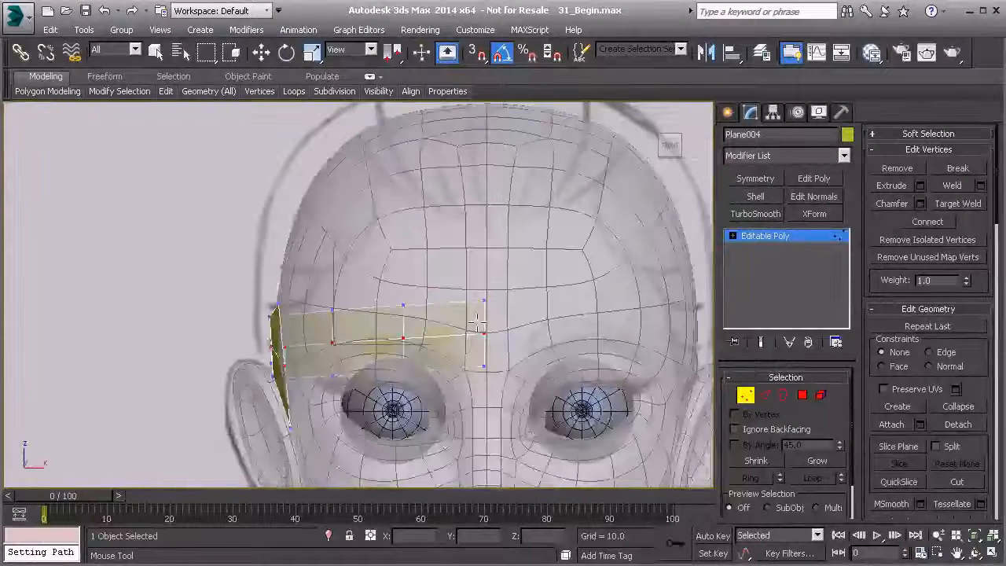
key(l)
key(w)
drag(476, 268, 500, 278)
click(517, 199)
drag(542, 170, 551, 179)
Push the middle-row vertices above and behind the ear outward from the head in the perspective view.
mouse_move(550, 179)
alt+middle_down()
mouse_move(472, 300)
mouse_move(502, 297)
mouse_move(412, 276)
mouse_move(444, 330)
alt+middle_up()
scroll(472, 299, up, 2)
scroll(471, 306, down, 3)
scroll(503, 297, up, 1)
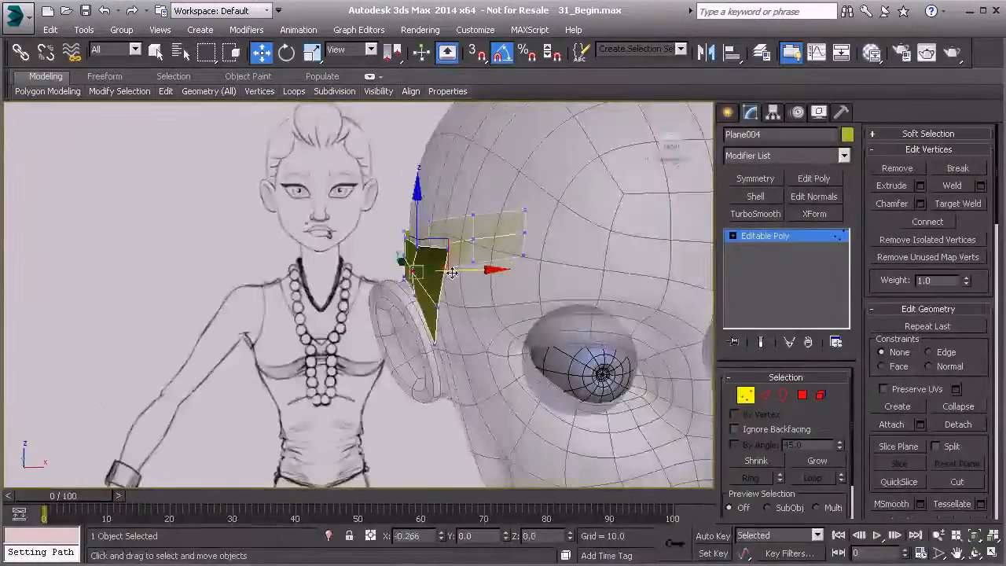
scroll(537, 317, up, 4)
scroll(537, 317, down, 4)
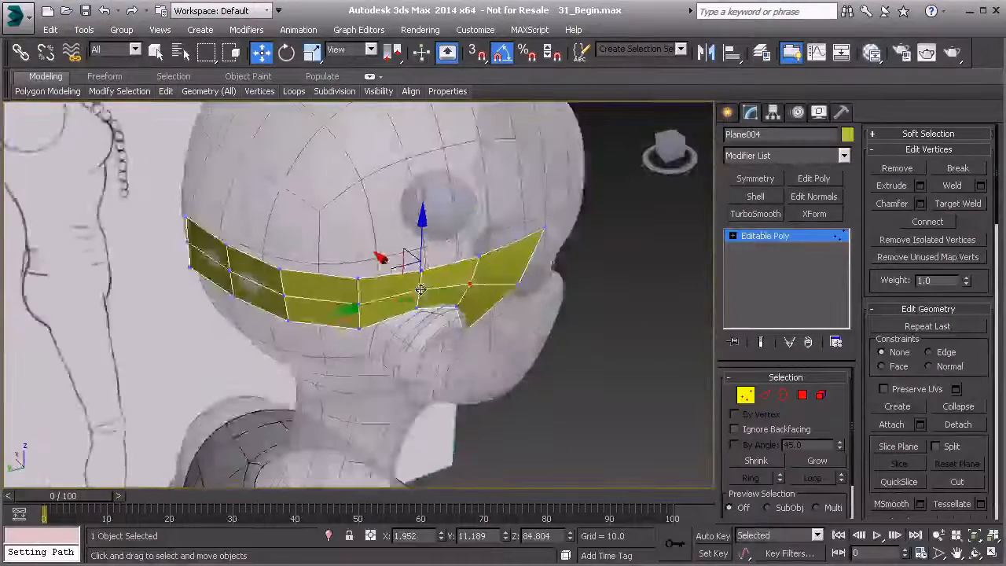
alt+middle_drag(537, 317, 385, 287)
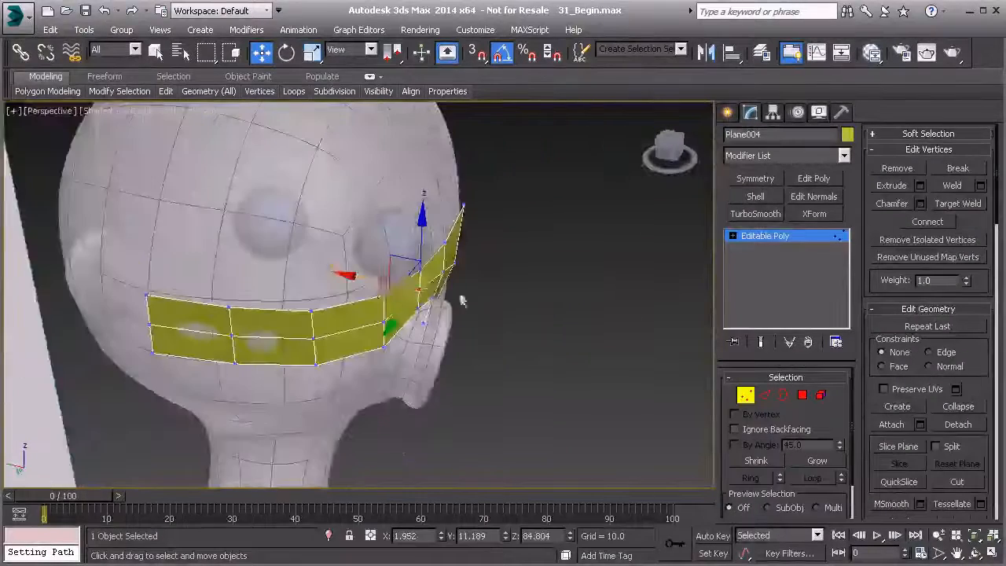
click(374, 318)
drag(344, 313, 351, 317)
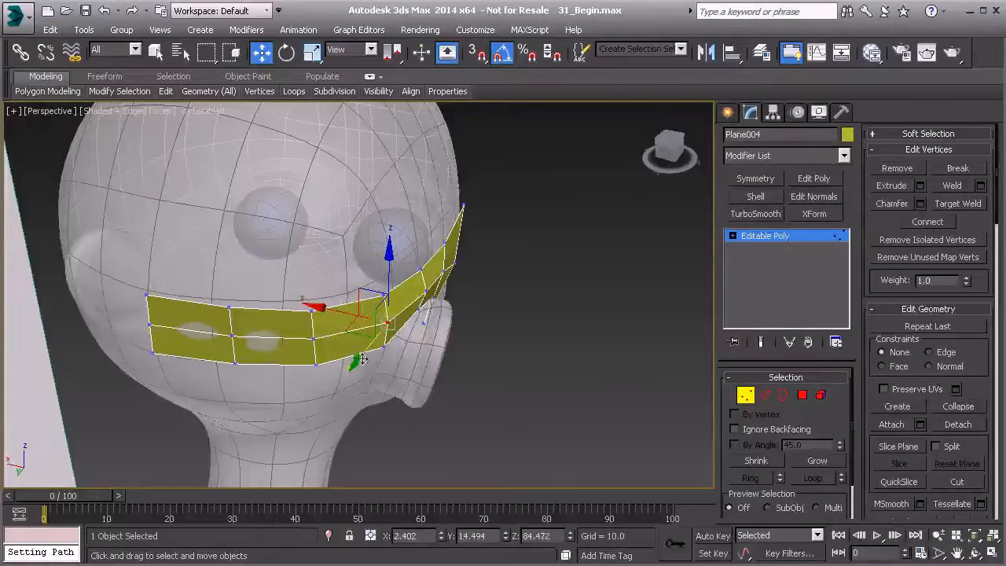
Pull the middle-row vertices at the back of the head backward to round out the strip.
click(313, 336)
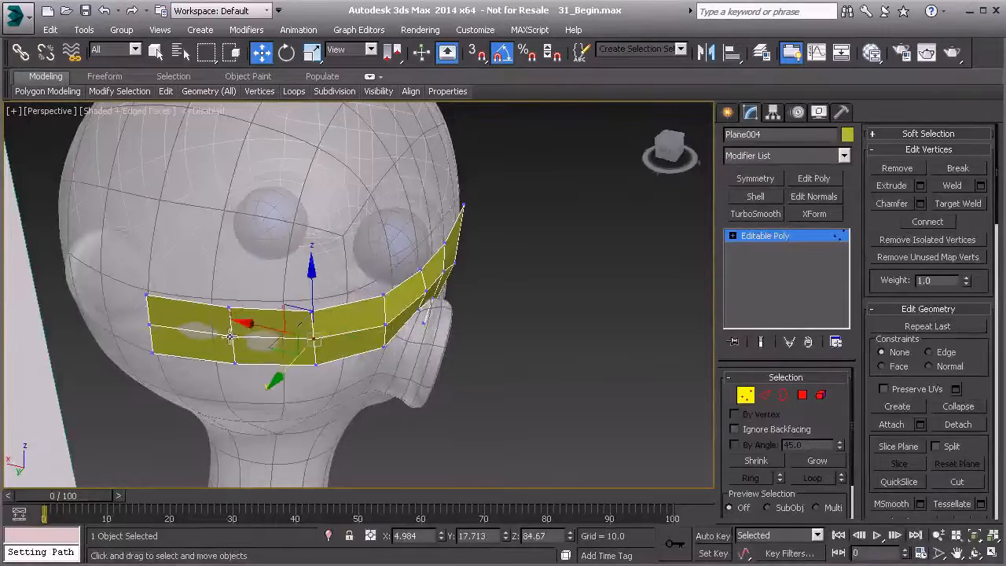
ctrl+click(150, 324)
drag(199, 366, 194, 371)
alt+middle_drag(194, 371, 290, 314)
mouse_move(418, 343)
alt+middle_down()
mouse_move(360, 364)
mouse_move(408, 354)
alt+middle_up()
scroll(388, 359, down, 3)
scroll(408, 353, up, 3)
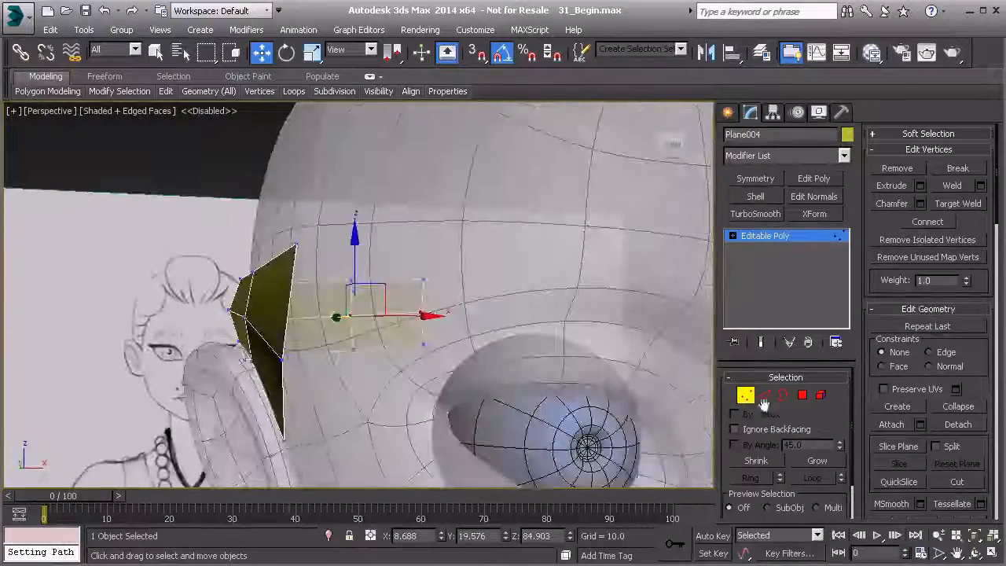
Extrude the strip's front border edges inward toward the head, and deselect the strip to check its shape.
click(745, 396)
click(764, 395)
click(285, 334)
scroll(276, 387, down, 3)
mouse_move(328, 385)
alt+middle_down()
mouse_move(322, 343)
mouse_move(360, 388)
alt+middle_up()
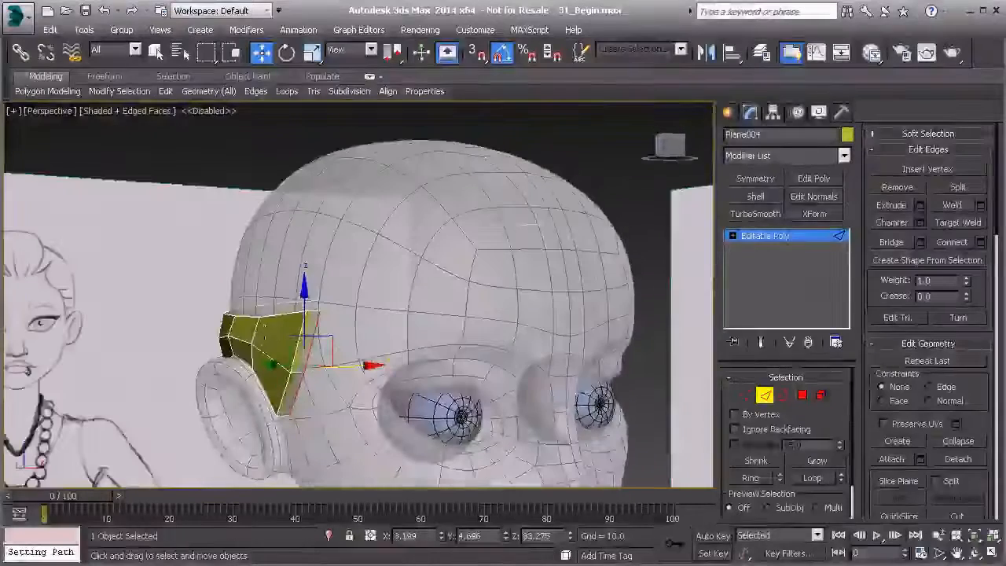
click(759, 399)
click(605, 202)
middle_drag(290, 376, 386, 365)
scroll(283, 324, down, 3)
scroll(361, 332, up, 6)
scroll(330, 362, down, 3)
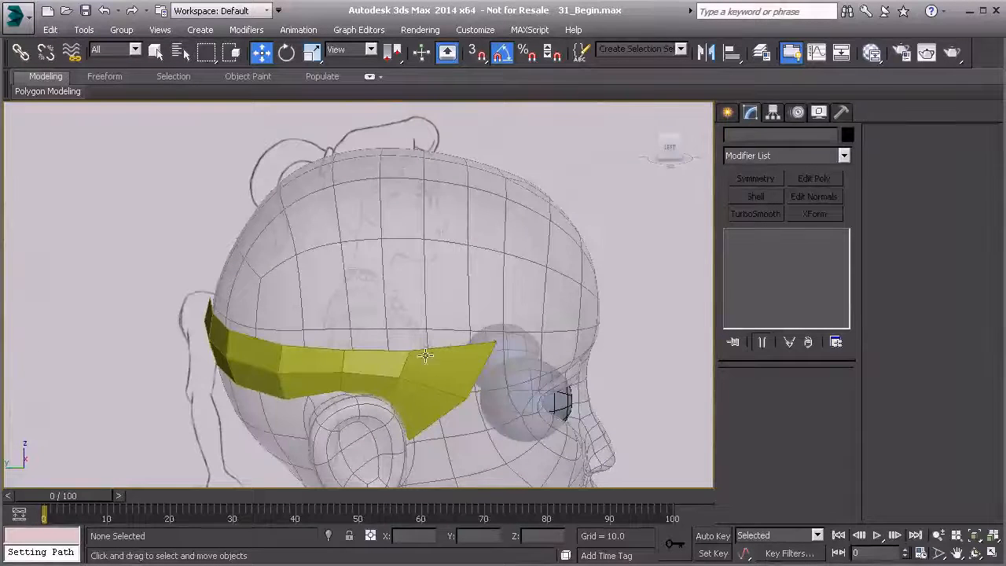
Extrude the strip's upper border edges upward and raise them about 3.7 units in the left view.
click(446, 355)
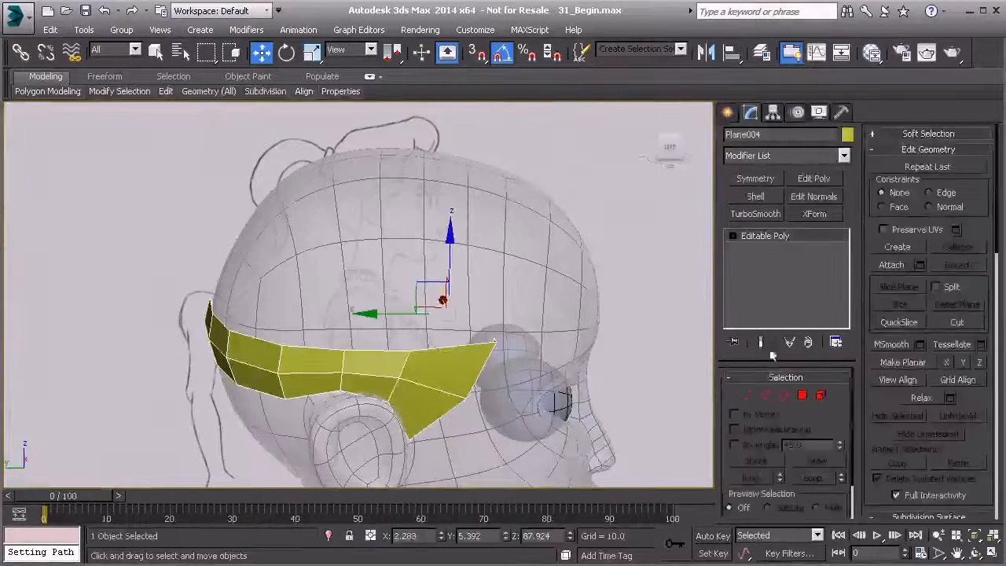
key(2)
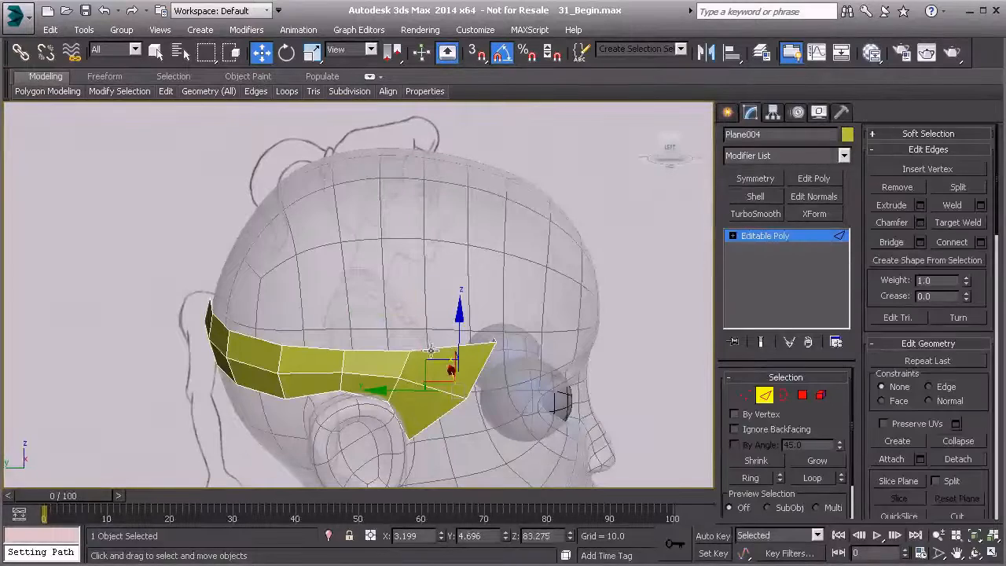
double_click(430, 350)
alt+middle_drag(289, 339, 268, 336)
drag(338, 301, 335, 286)
key(f)
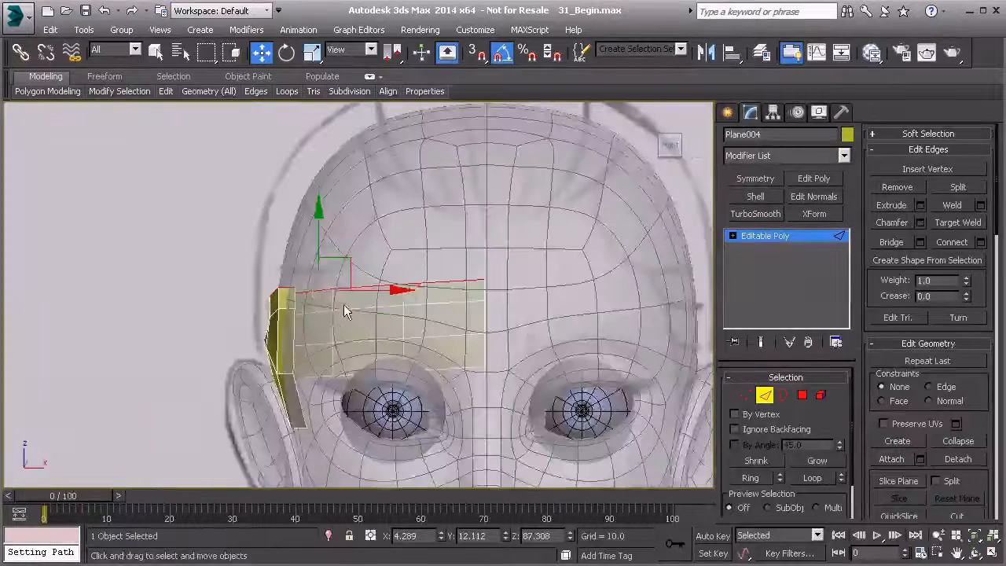
scroll(343, 307, down, 2)
key(l)
scroll(360, 286, down, 2)
middle_drag(282, 186, 355, 322)
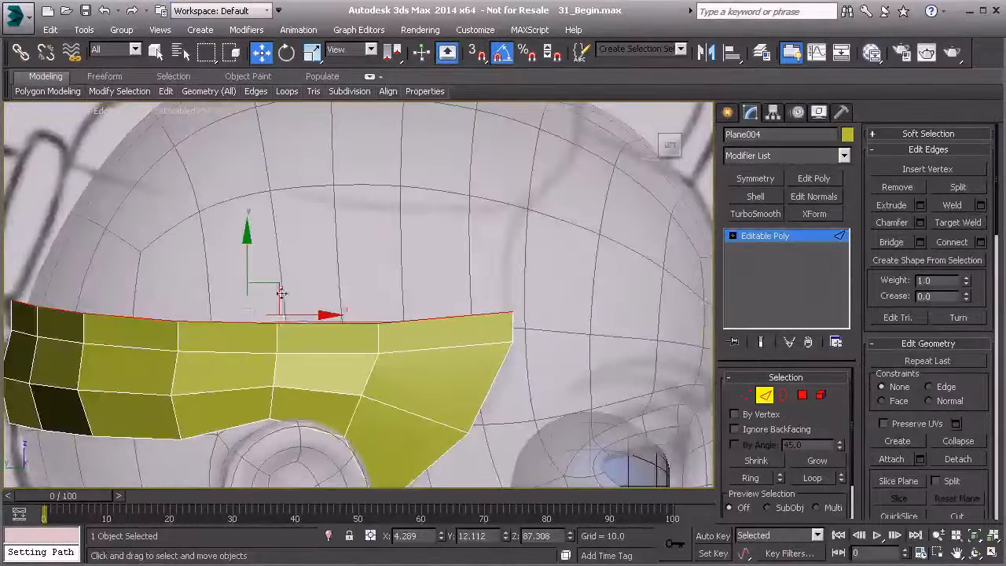
drag(247, 269, 255, 162)
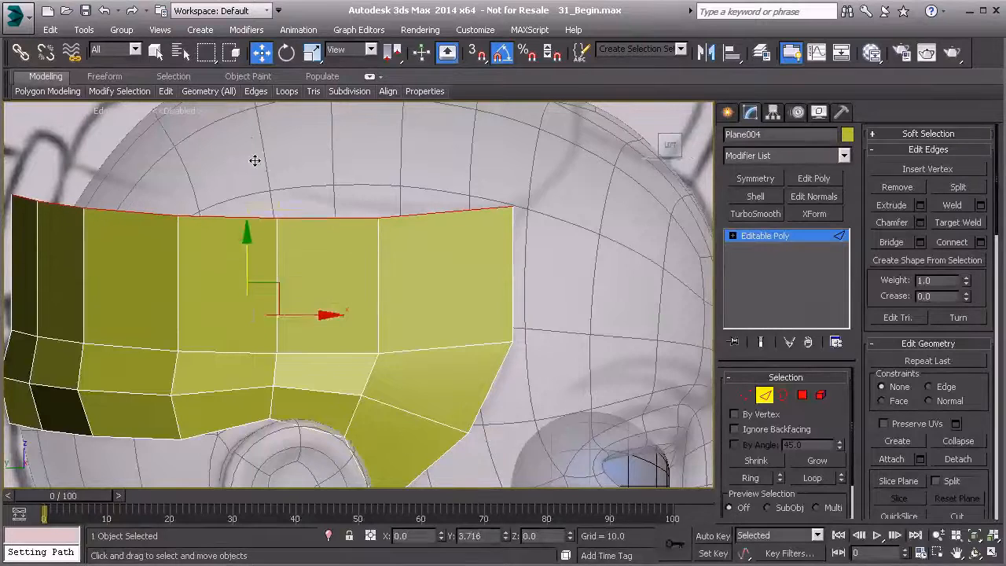
Reposition the top-row vertices from the temple to behind the ear to follow the hairline shape in the left view.
key(1)
click(523, 206)
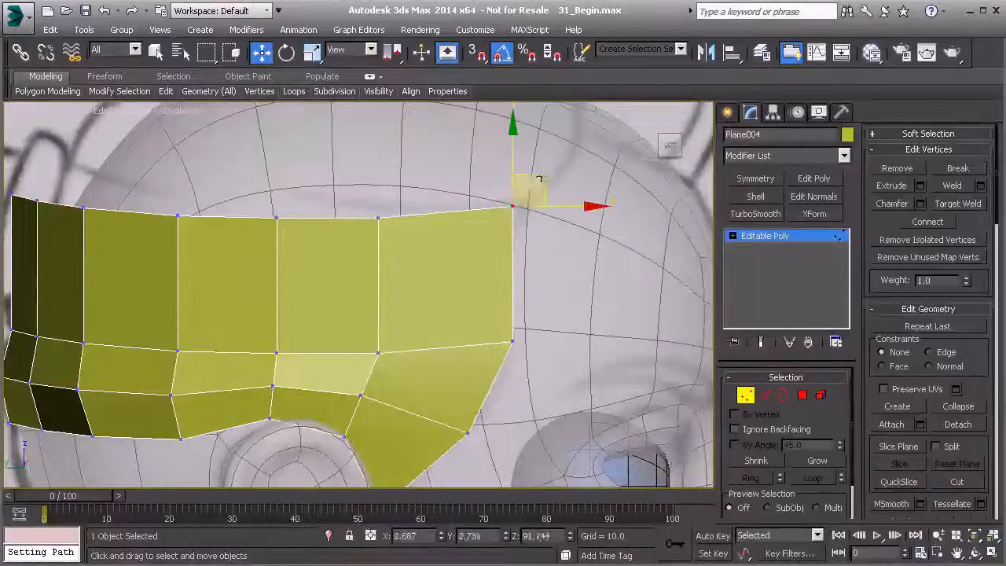
click(378, 218)
drag(401, 186, 400, 174)
middle_drag(316, 209, 420, 241)
click(380, 250)
drag(402, 218, 397, 201)
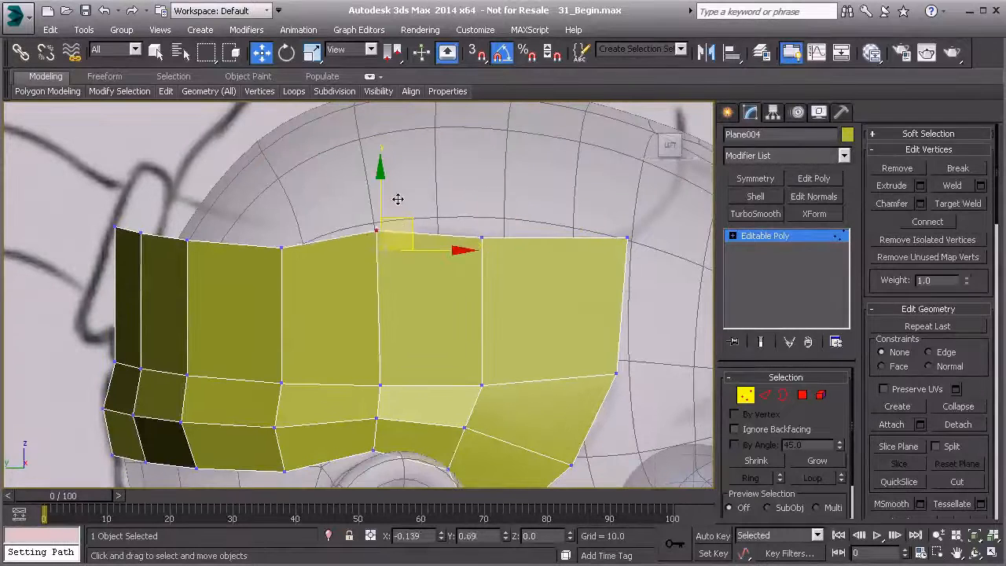
scroll(399, 201, down, 2)
click(315, 234)
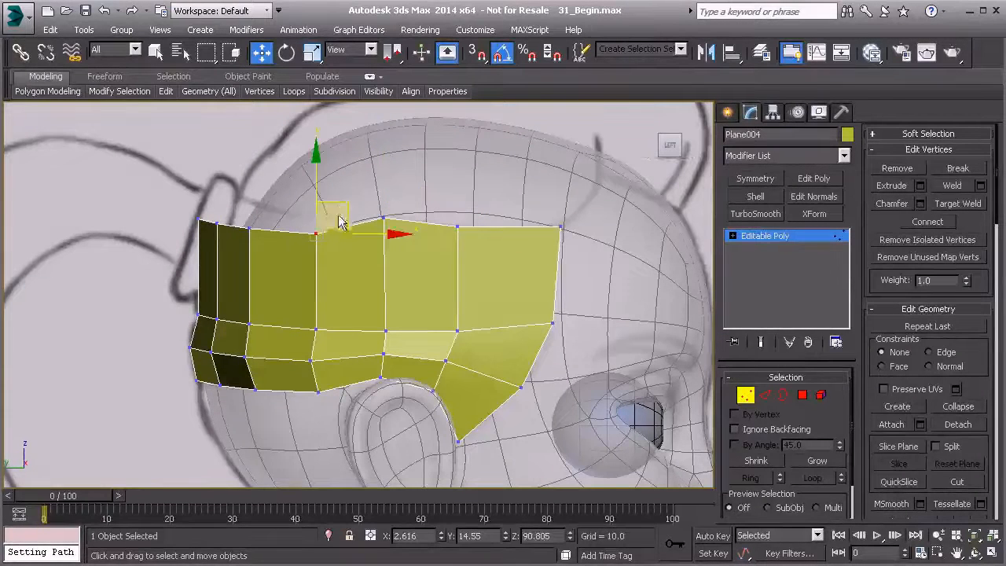
click(316, 233)
drag(344, 207, 347, 191)
Move the rear top-row vertices up and forward to the hair tie in the sketch, and lower the one above the ear slightly.
middle_drag(249, 230, 304, 246)
click(303, 244)
drag(328, 246, 345, 226)
drag(303, 268, 302, 266)
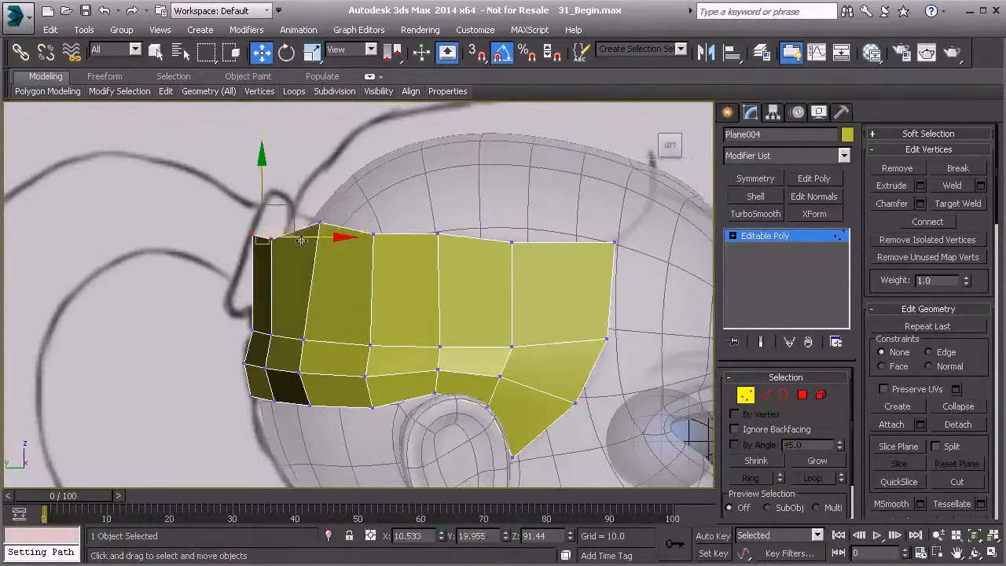
drag(289, 210, 323, 187)
click(295, 220)
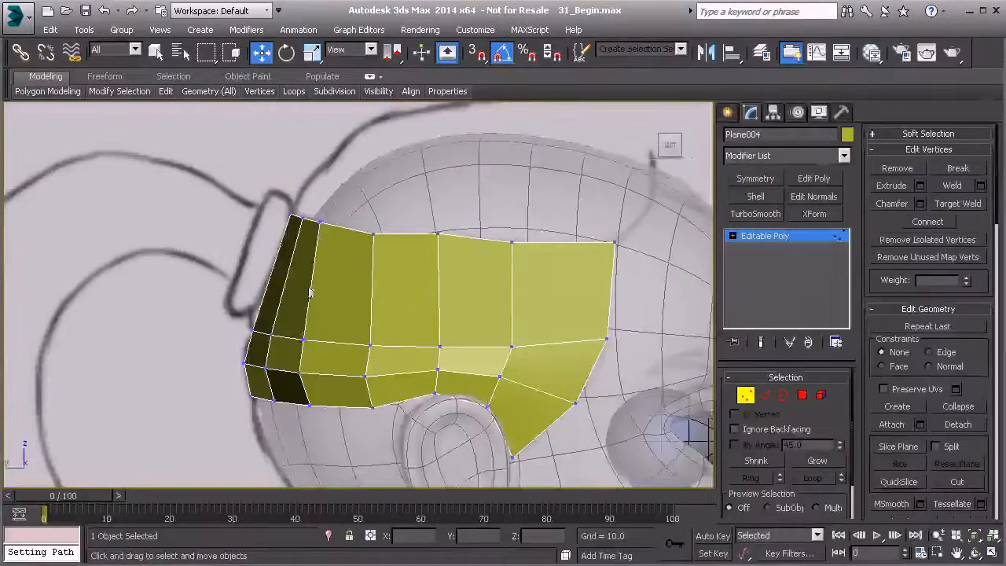
click(302, 340)
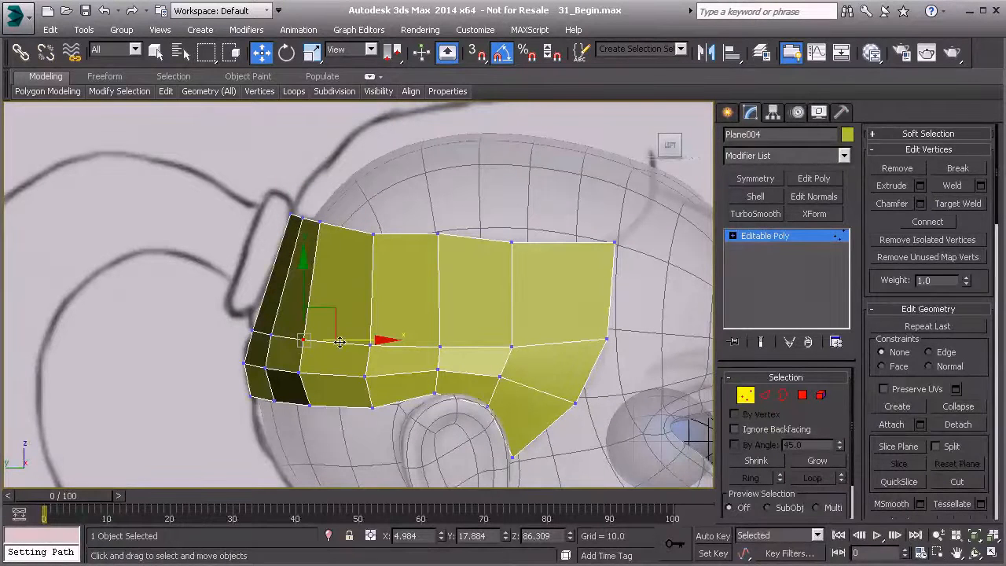
click(437, 234)
drag(470, 208, 472, 214)
Move the top-row vertices behind the ear inward along X toward the head surface in the perspective view.
middle_drag(525, 292, 328, 289)
scroll(440, 286, up, 2)
key(p)
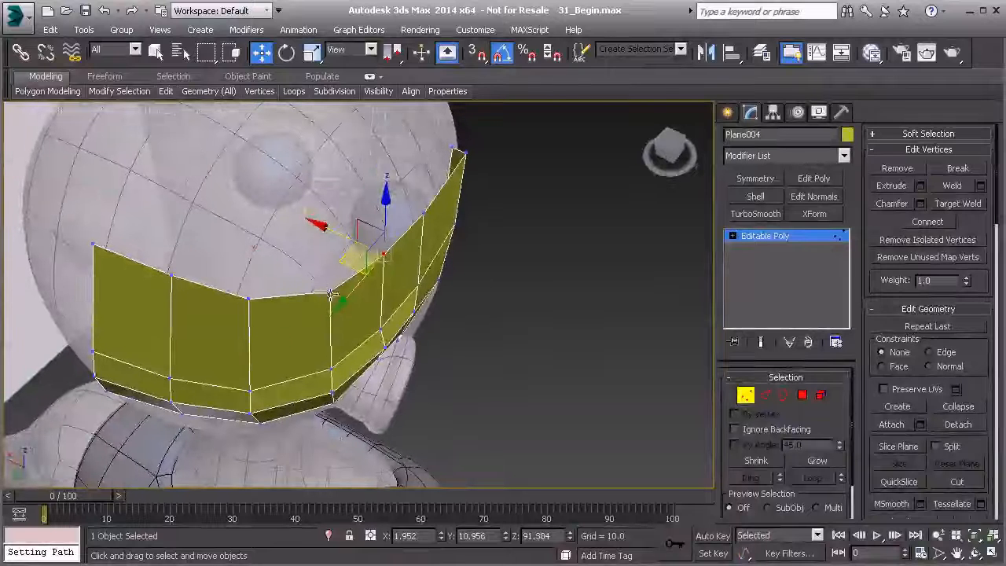
click(330, 293)
drag(274, 268, 267, 265)
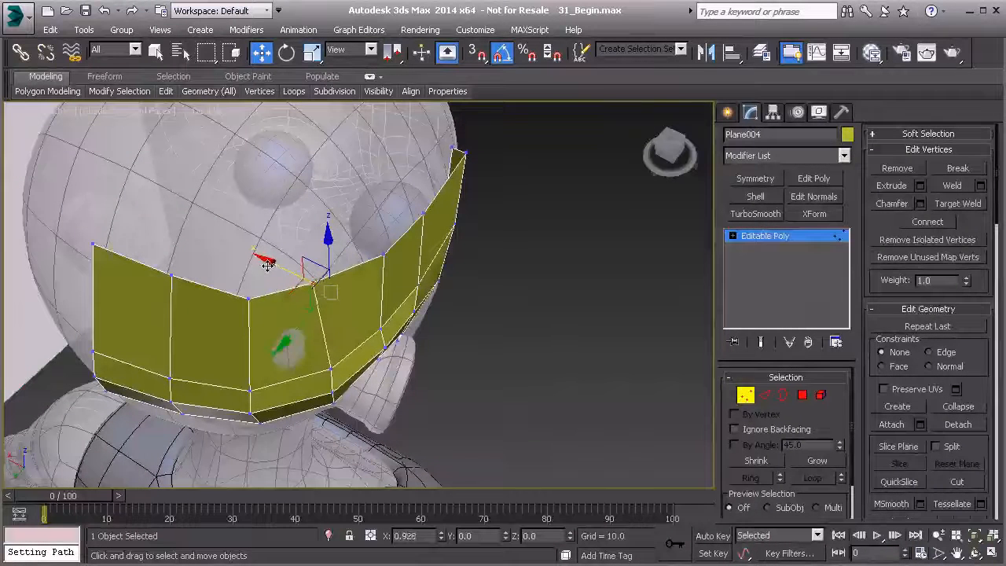
drag(255, 265, 252, 263)
alt+middle_drag(267, 272, 253, 303)
drag(223, 283, 222, 283)
Move the top-row vertices above and in front of the ear inward to fit the side of the head.
middle_drag(385, 231, 354, 267)
click(357, 190)
alt+middle_drag(384, 216, 315, 179)
drag(315, 179, 274, 164)
middle_drag(392, 159, 364, 245)
click(388, 203)
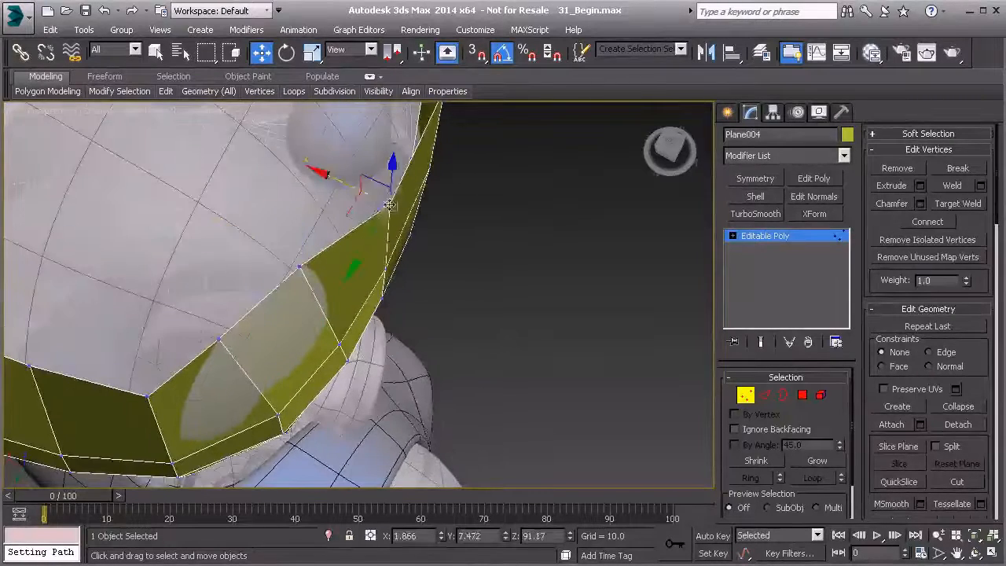
drag(358, 191, 318, 176)
Adjust the strip's upper front edge beside the temple to fit the head.
middle_drag(413, 173, 339, 303)
alt+middle_drag(338, 303, 314, 317)
key(2)
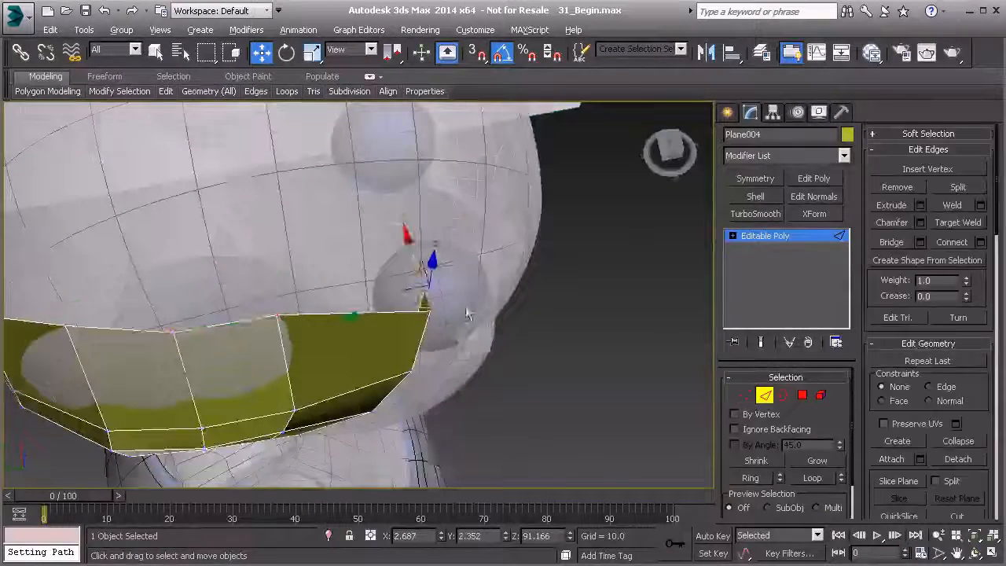
alt+middle_drag(436, 302, 476, 303)
shift+drag(484, 300, 514, 301)
mouse_move(478, 317)
alt+middle_down()
mouse_move(511, 275)
mouse_move(430, 358)
mouse_move(422, 354)
mouse_move(464, 338)
mouse_move(534, 354)
mouse_move(523, 250)
mouse_move(503, 306)
mouse_move(479, 292)
alt+middle_up()
Fine-tune the top-row vertices from above the ear to the back of the head so they follow its curvature.
key(1)
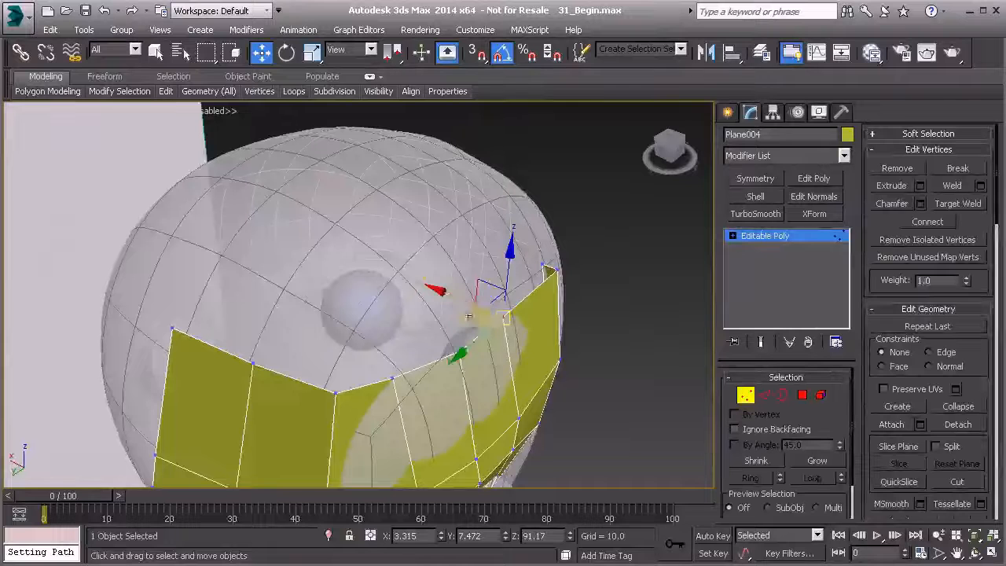
click(502, 317)
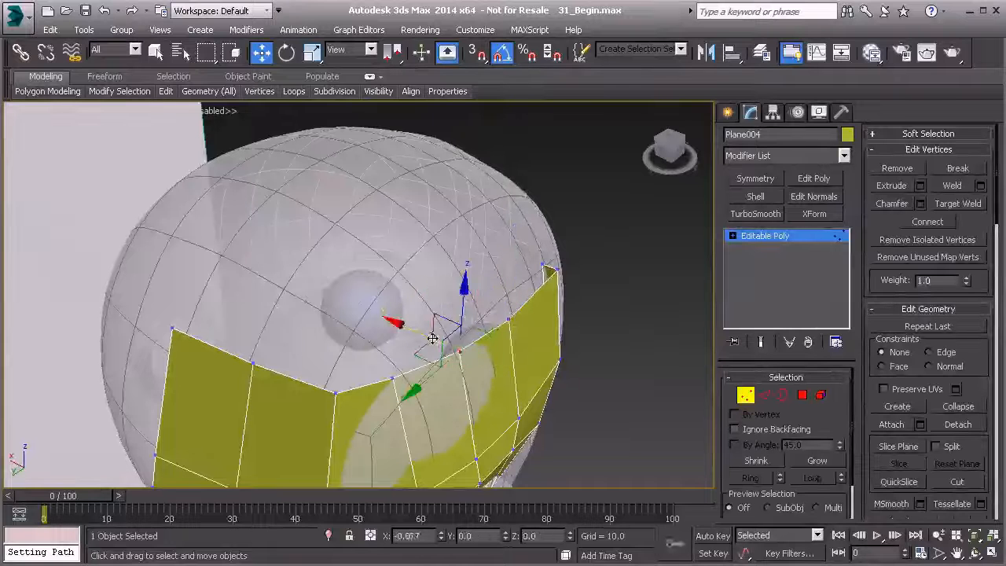
drag(430, 336, 397, 396)
drag(363, 365, 365, 365)
alt+middle_drag(334, 354, 306, 408)
drag(293, 400, 263, 384)
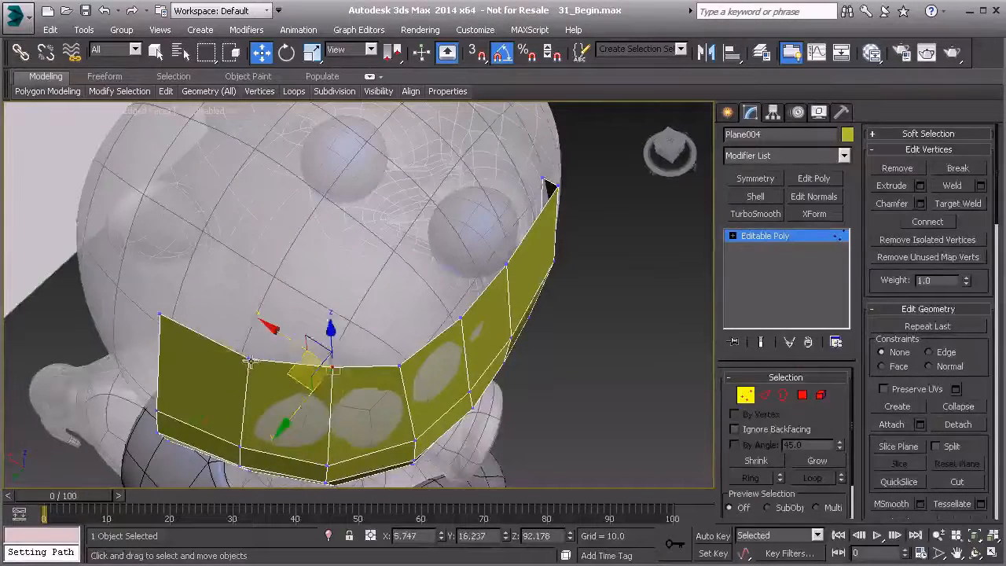
Insert a horizontal edge loop through the middle of the strip's tall upper band with SwiftLoop.
key(2)
alt+middle_drag(208, 338, 330, 314)
scroll(366, 344, down, 1)
key(f)
key(l)
middle_drag(377, 362, 339, 355)
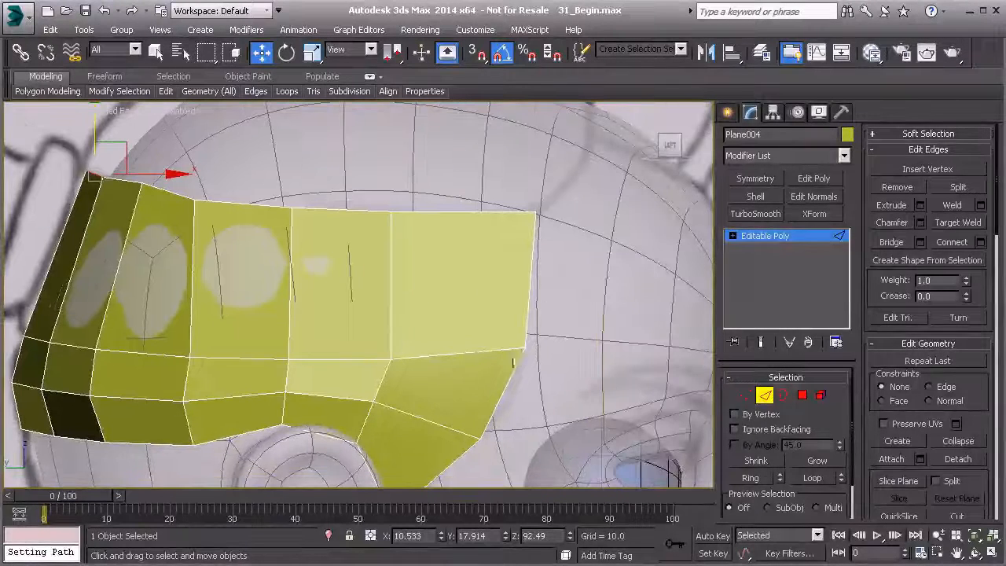
middle_drag(135, 311, 200, 309)
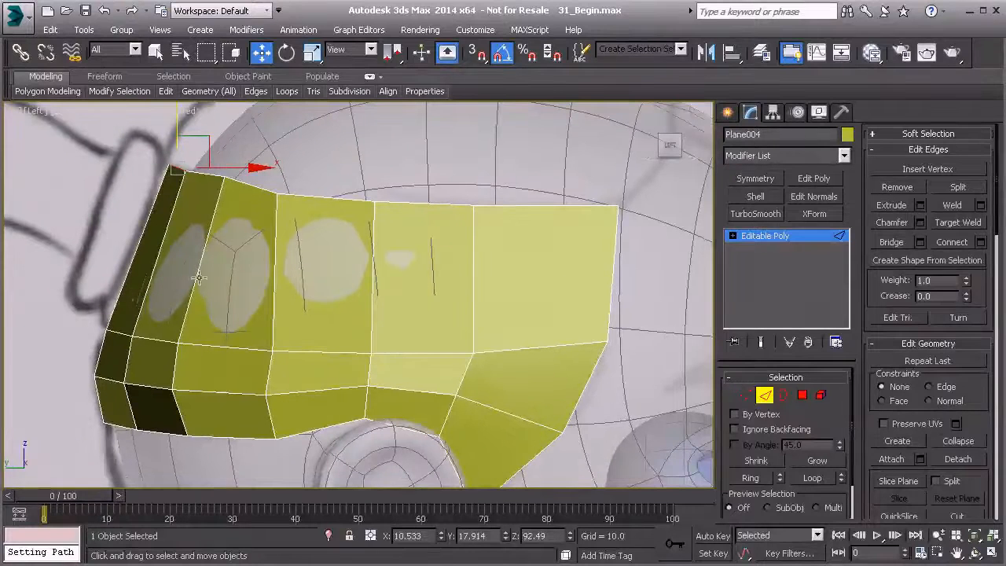
key(alt+1)
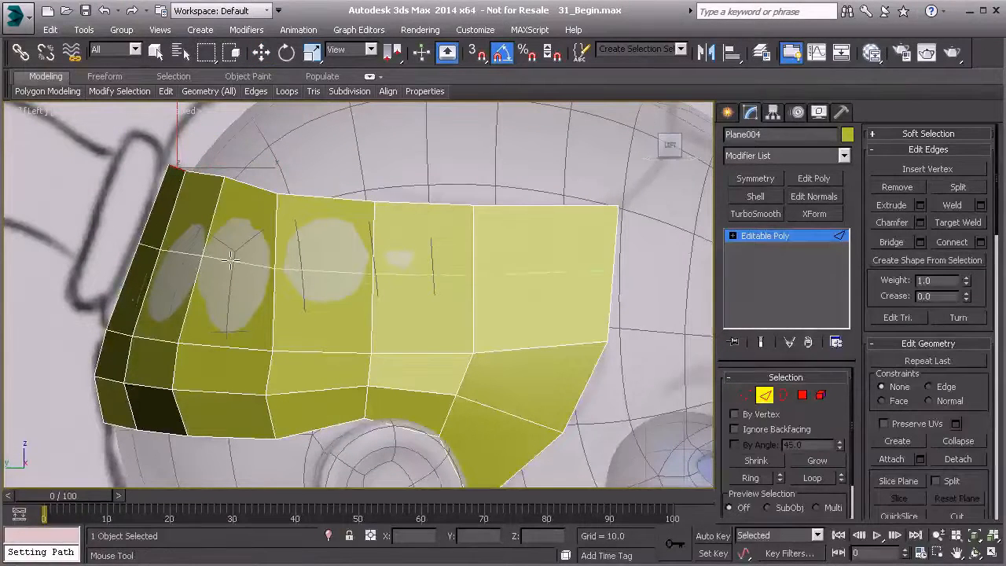
click(199, 255)
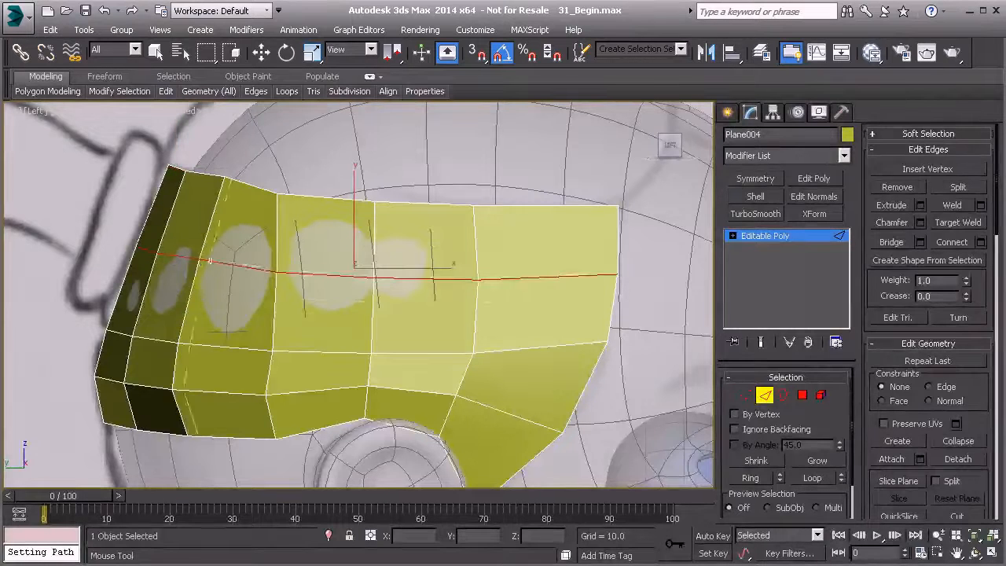
Move the two rearmost vertices of the upper band's middle loop backward to round the back of the hair.
key(1)
click(140, 249)
click(118, 236)
drag(205, 251, 193, 251)
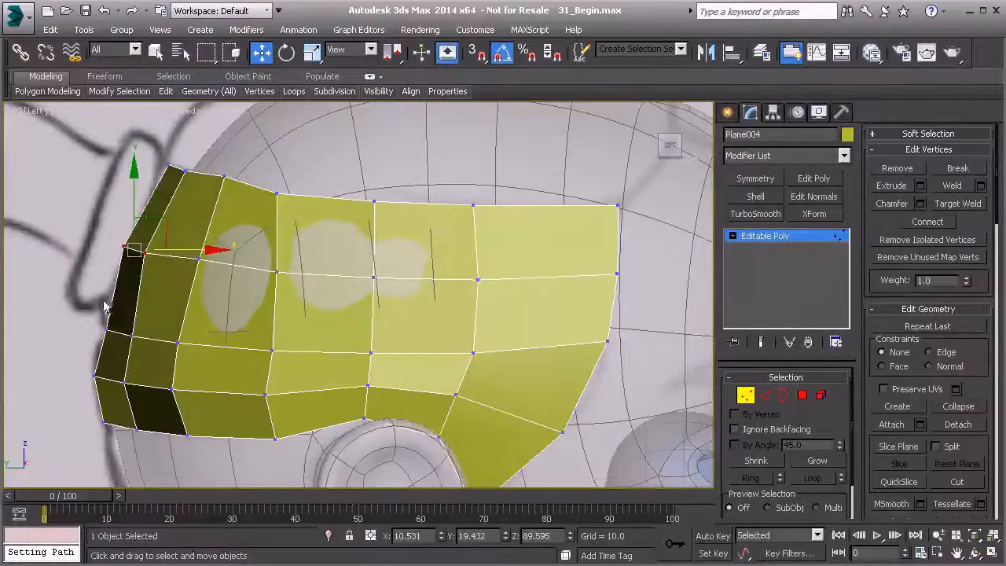
Move the rear vertices of the strip's upper-band loops slightly backward to round the back of the hair.
drag(153, 330, 149, 331)
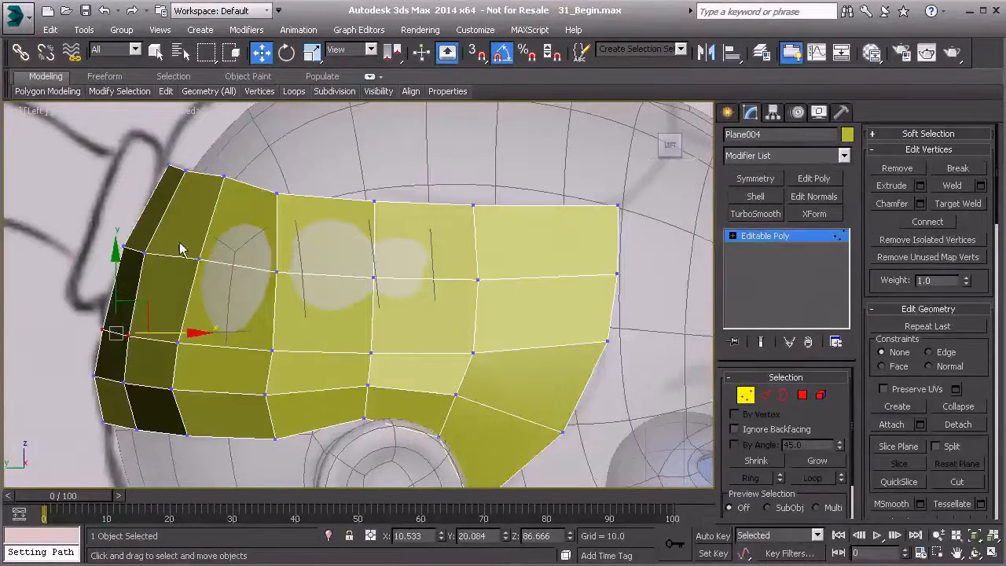
click(194, 257)
drag(238, 259, 233, 260)
Pull the rear-corner vertices behind the ear outward in perspective so the strip's loops clear the skull.
scroll(238, 264, down, 2)
key(p)
alt+middle_drag(265, 304, 292, 285)
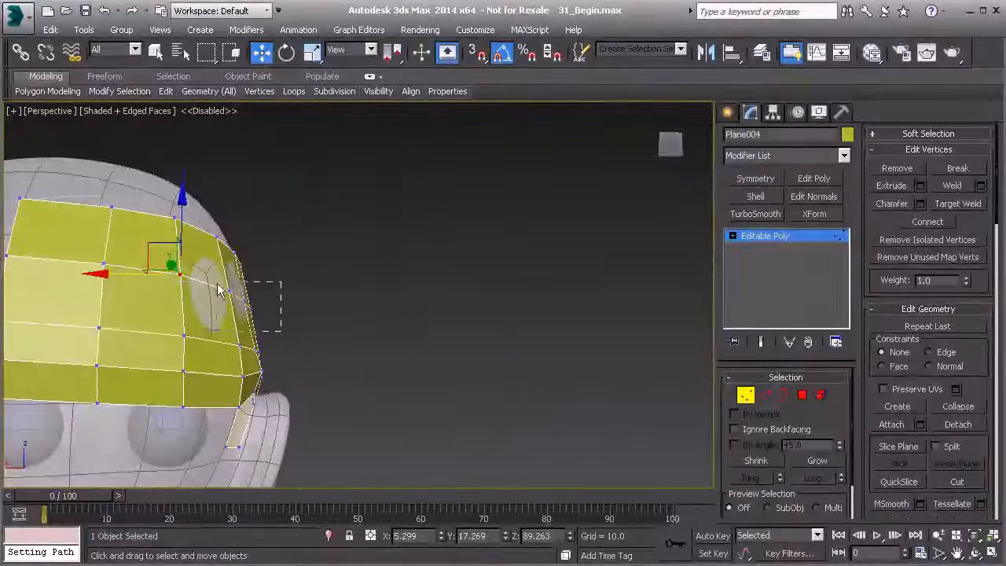
alt+middle_drag(218, 294, 228, 309)
drag(179, 310, 182, 309)
alt+middle_drag(183, 309, 144, 376)
click(144, 368)
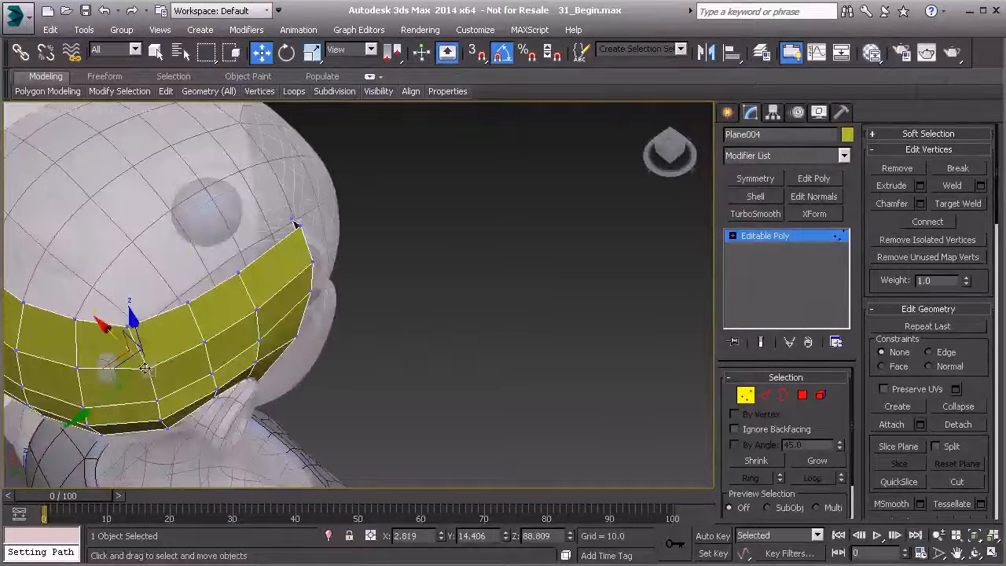
drag(115, 390, 133, 407)
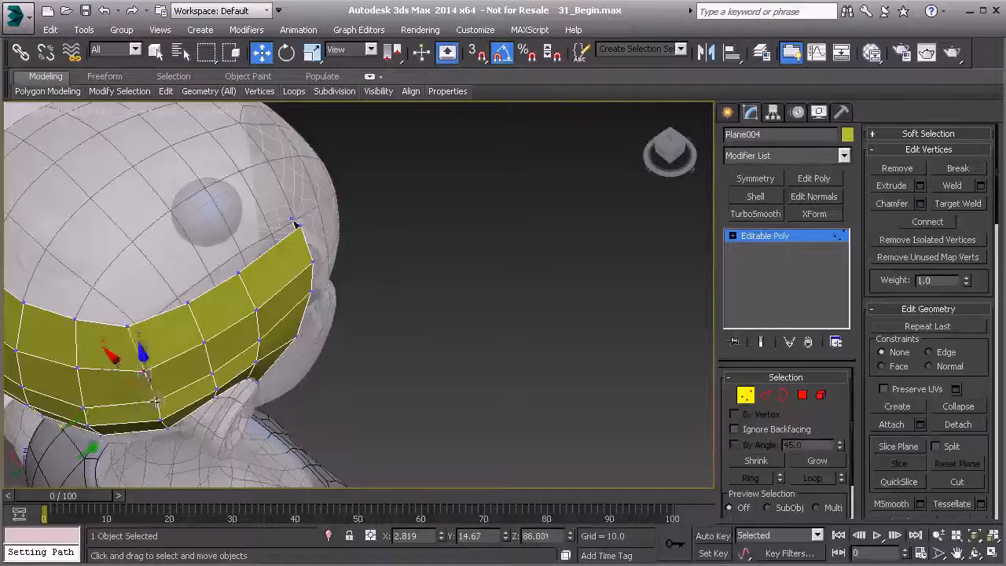
alt+middle_drag(295, 224, 283, 344)
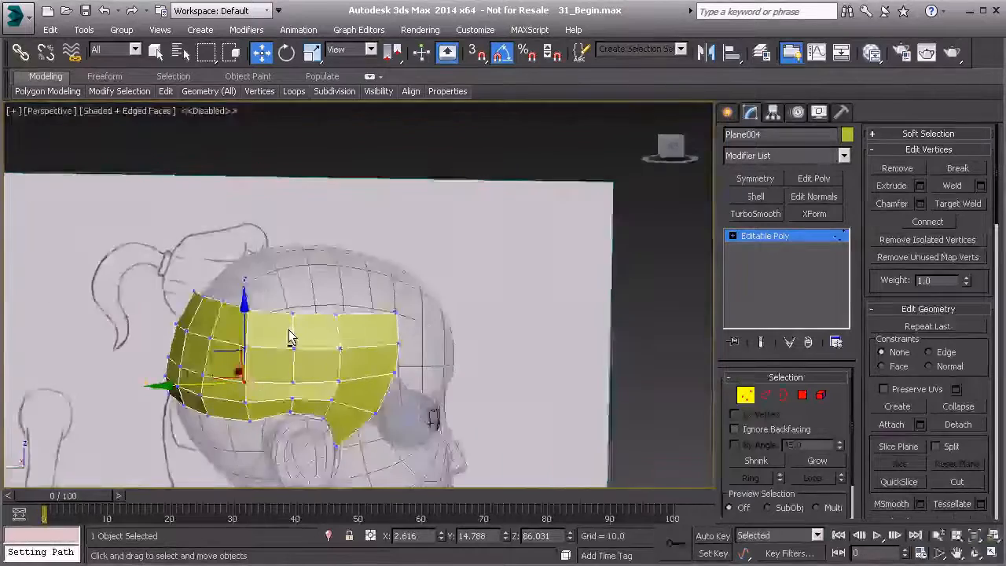
Chamfer the horizontal edge loop just above the ear with an amount of 0.449 and 2 segments.
key(f)
middle_drag(325, 292, 354, 308)
key(l)
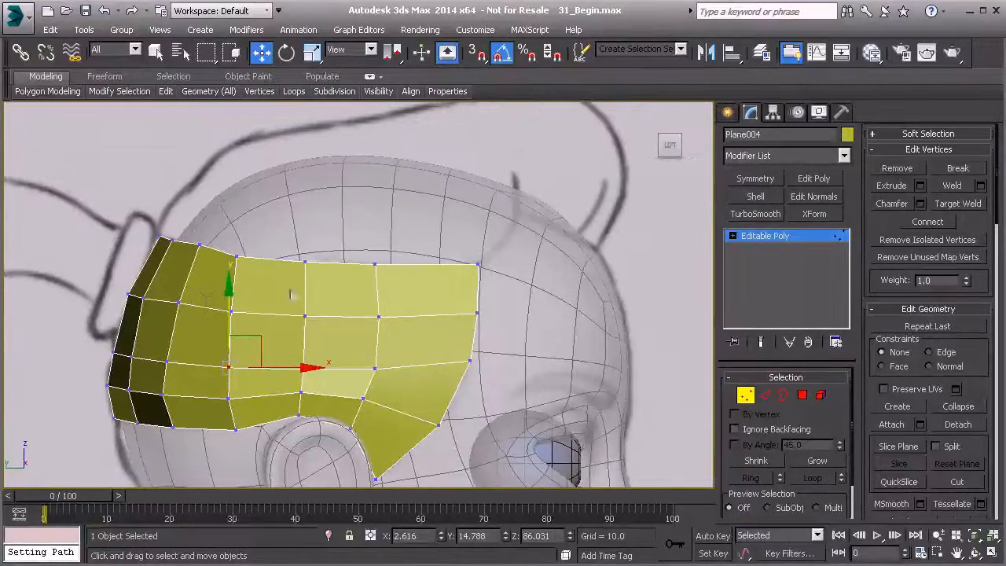
key(p)
mouse_move(366, 382)
alt+middle_down()
mouse_move(353, 382)
mouse_move(489, 353)
mouse_move(378, 359)
mouse_move(531, 379)
mouse_move(464, 361)
mouse_move(465, 375)
alt+middle_up()
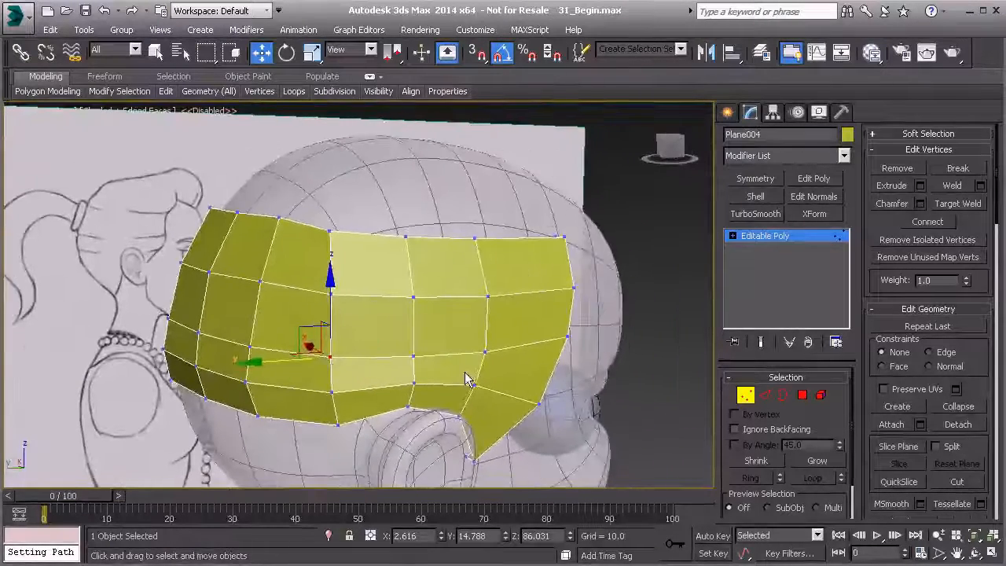
key(2)
double_click(505, 396)
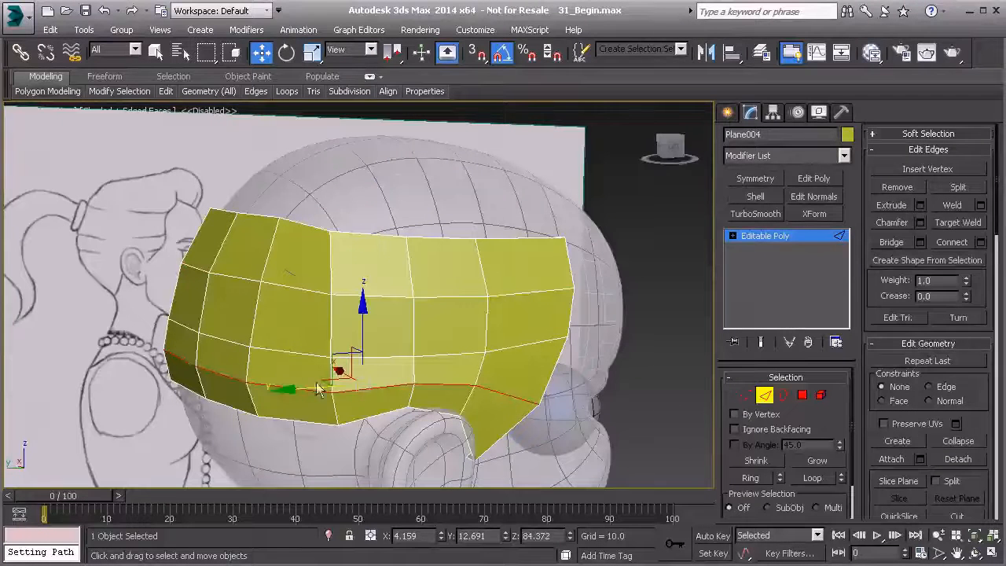
click(921, 223)
drag(467, 297, 468, 291)
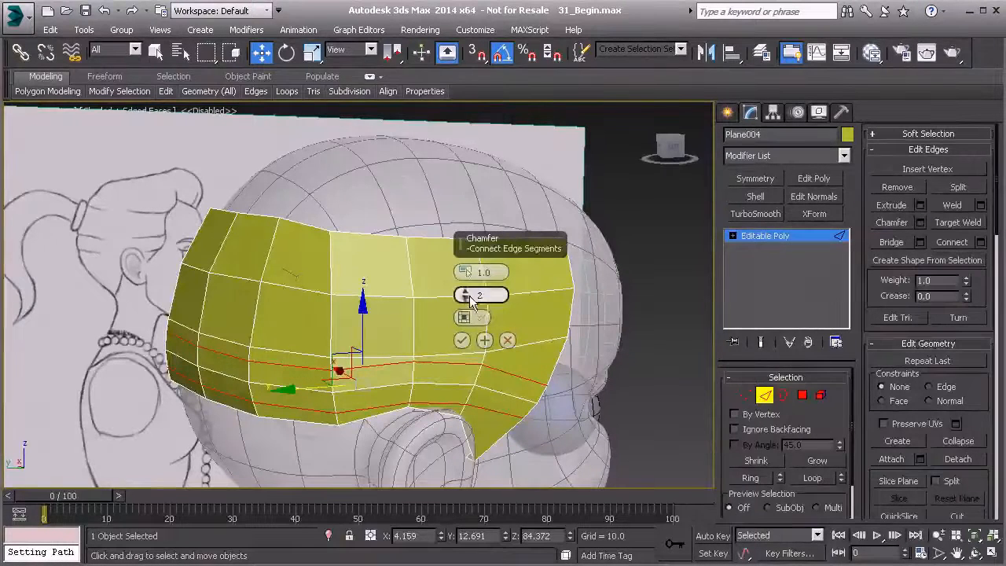
drag(464, 272, 464, 268)
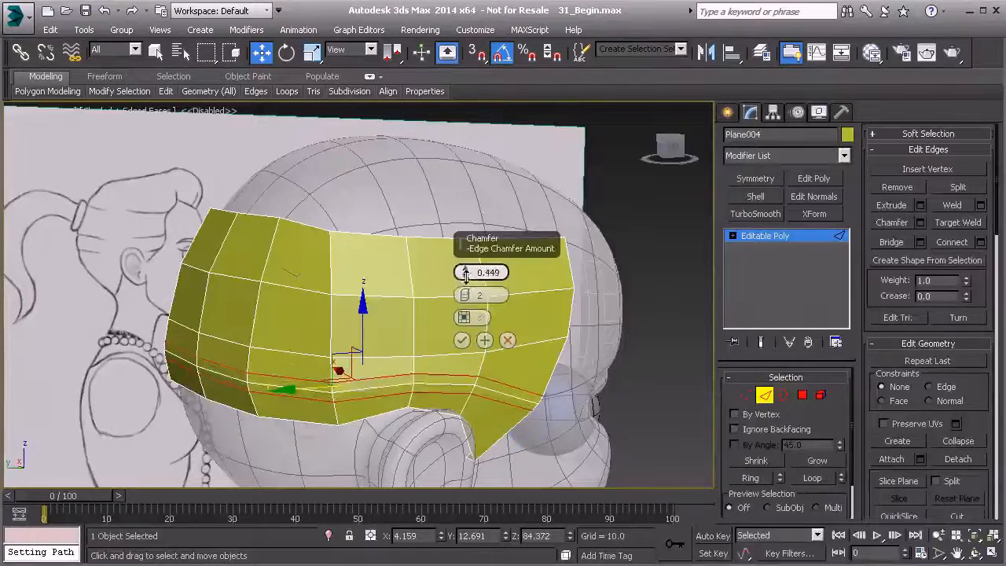
click(461, 340)
Push the center loop of the chamfered band inward toward the head to form a groove.
click(445, 382)
alt+middle_drag(445, 382, 401, 427)
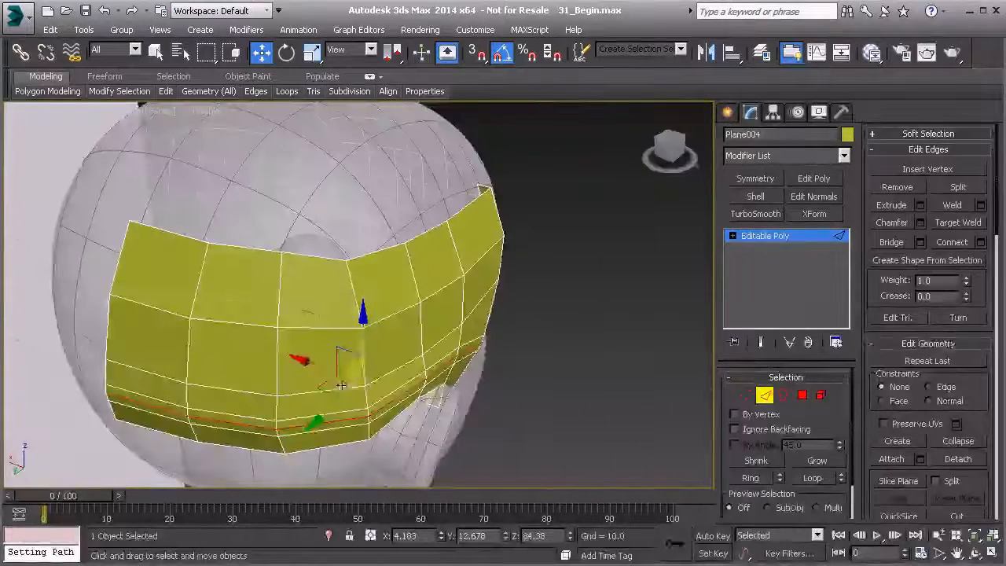
shift+drag(325, 370, 321, 369)
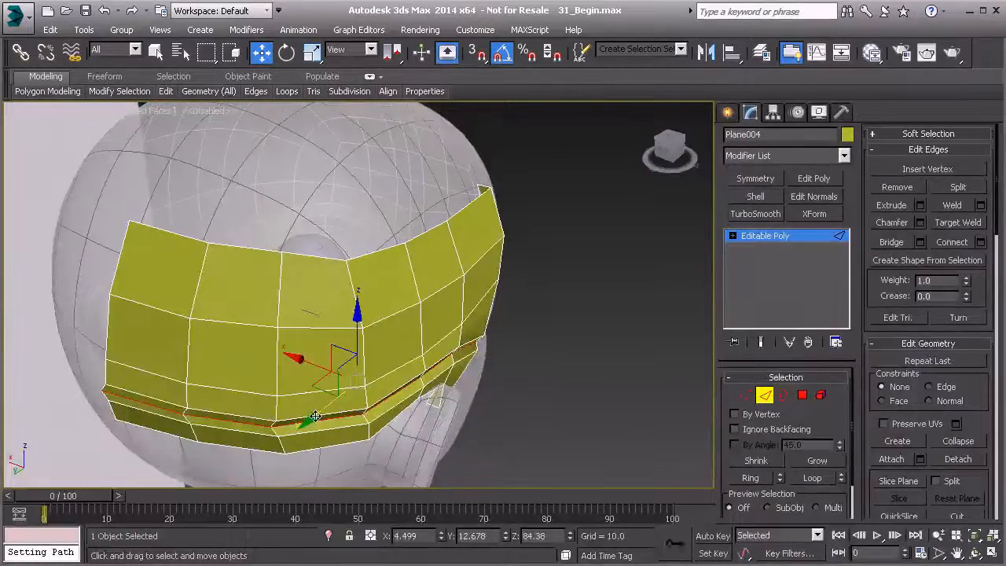
alt+middle_drag(314, 416, 383, 387)
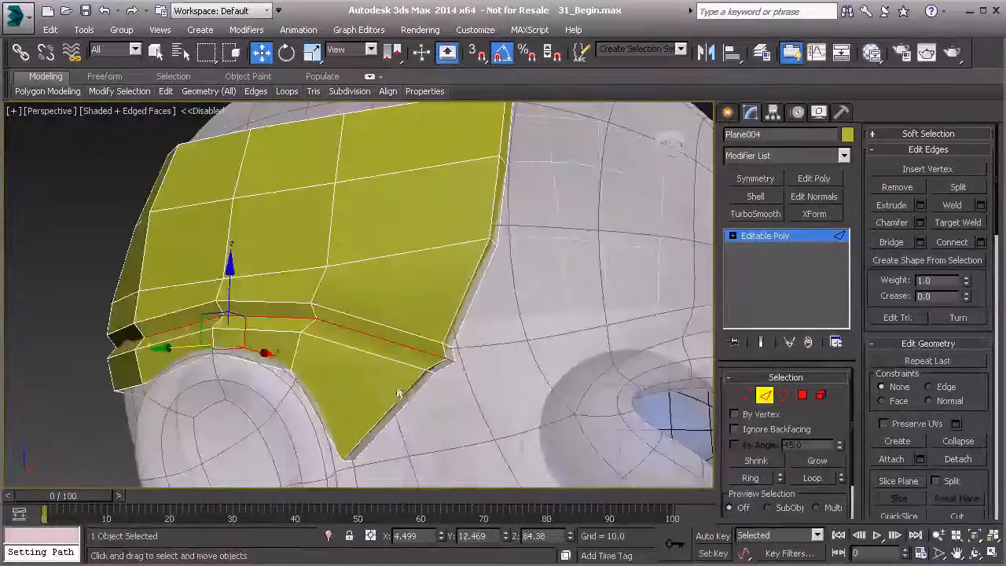
Reposition the front end of the lower groove beside the temple so it sits properly against the head.
click(449, 367)
alt+middle_drag(449, 368, 448, 371)
drag(400, 363, 371, 363)
drag(410, 330, 412, 331)
alt+middle_drag(412, 331, 347, 316)
scroll(431, 363, up, 3)
alt+middle_drag(430, 363, 409, 398)
Chamfer the strip's upper horizontal edge loop with an amount of 0.449 and 2 segments.
key(1)
mouse_move(512, 345)
middle_down()
mouse_move(343, 328)
mouse_move(363, 325)
mouse_move(407, 347)
mouse_move(353, 343)
mouse_move(403, 356)
mouse_move(385, 360)
mouse_move(338, 336)
middle_up()
scroll(354, 333, down, 4)
scroll(407, 347, up, 5)
scroll(384, 359, down, 5)
key(2)
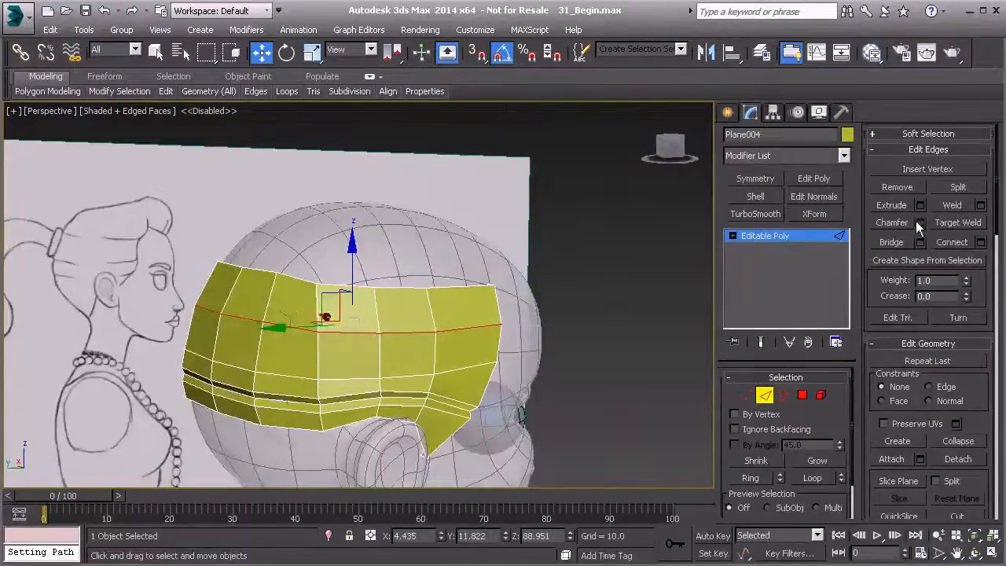
scroll(349, 344, up, 3)
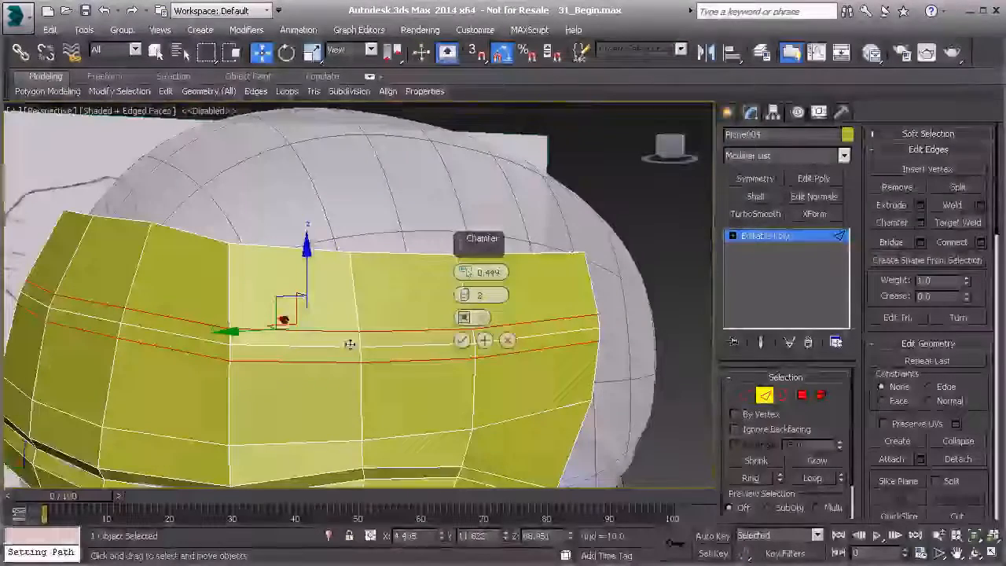
click(461, 340)
Push the center loop of the upper chamfer inward to create a second groove.
alt+middle_drag(448, 345, 260, 322)
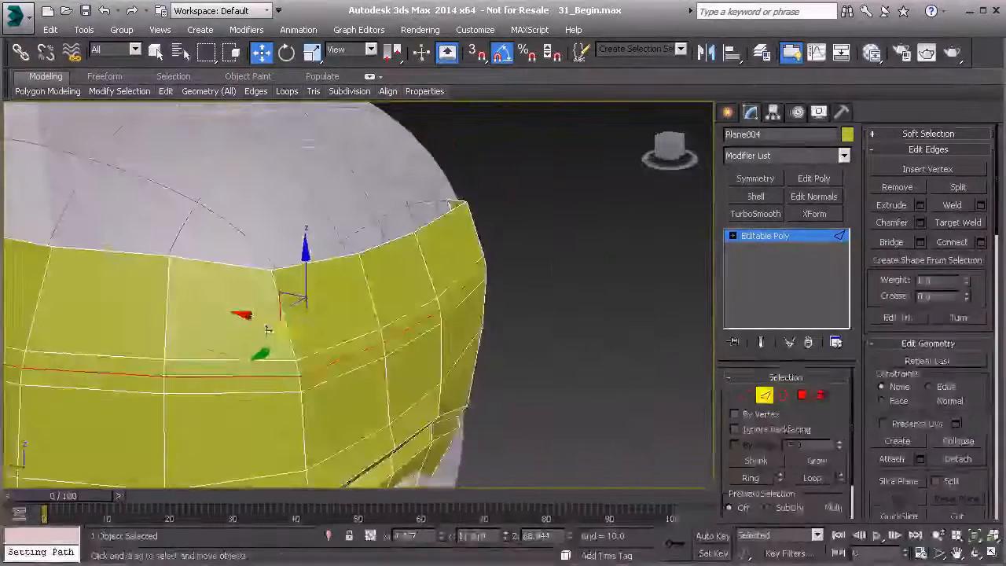
drag(256, 321, 254, 322)
mouse_move(279, 333)
alt+middle_down()
mouse_move(326, 341)
mouse_move(452, 306)
alt+middle_up()
drag(466, 307, 472, 305)
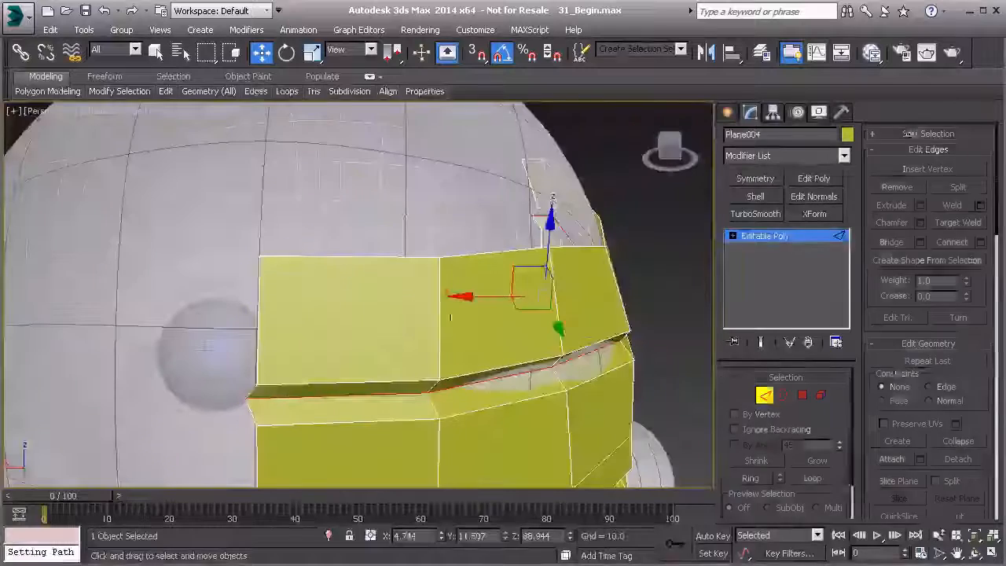
Adjust the front end of the upper groove at the strip's forehead edge to fit the head surface.
key(1)
drag(196, 401, 209, 400)
mouse_move(593, 371)
alt+middle_down()
mouse_move(404, 323)
mouse_move(361, 299)
mouse_move(314, 296)
alt+middle_up()
alt+middle_drag(385, 323, 308, 330)
key(2)
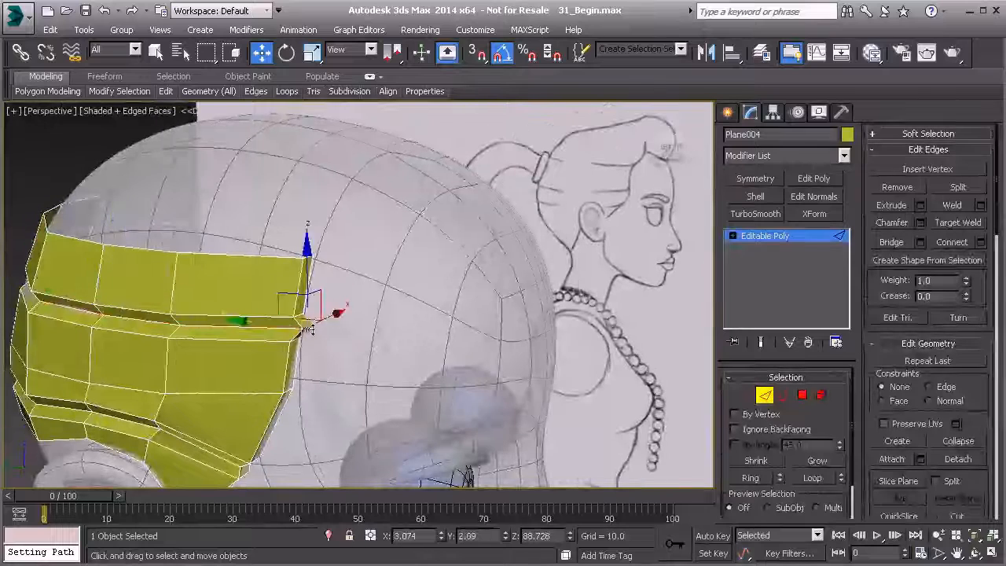
alt+middle_drag(241, 323, 293, 261)
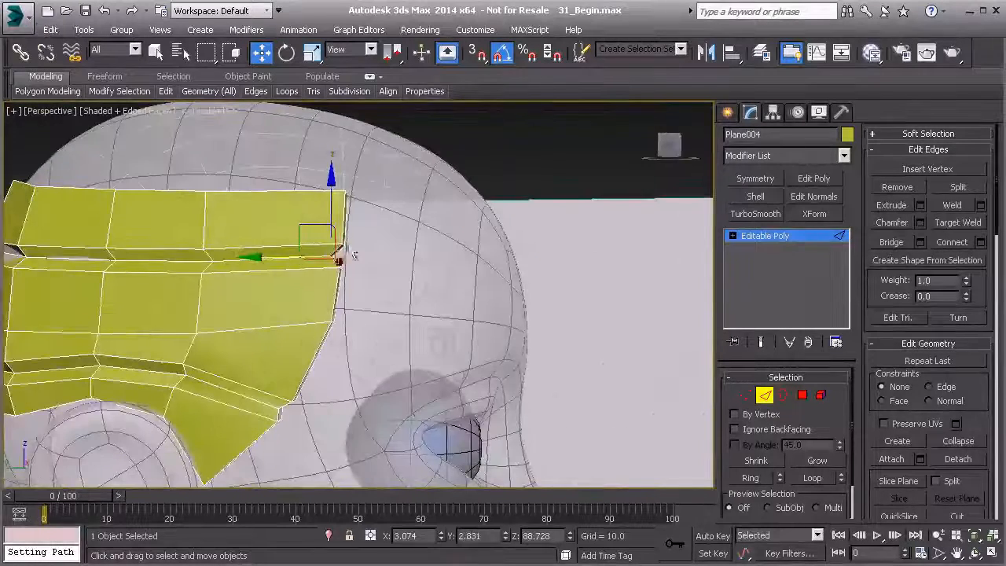
mouse_move(353, 250)
alt+middle_down()
mouse_move(265, 313)
mouse_move(279, 298)
mouse_move(310, 318)
mouse_move(299, 296)
alt+middle_up()
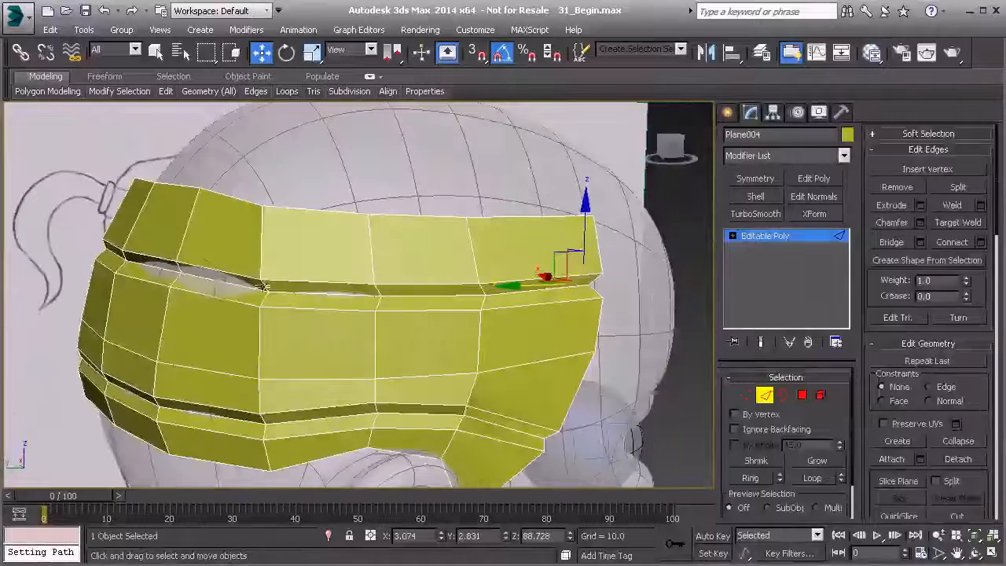
Adjust the vertices along the rear of the upper groove so the head does not poke through, undoing the last change.
key(1)
alt+middle_drag(188, 303, 169, 339)
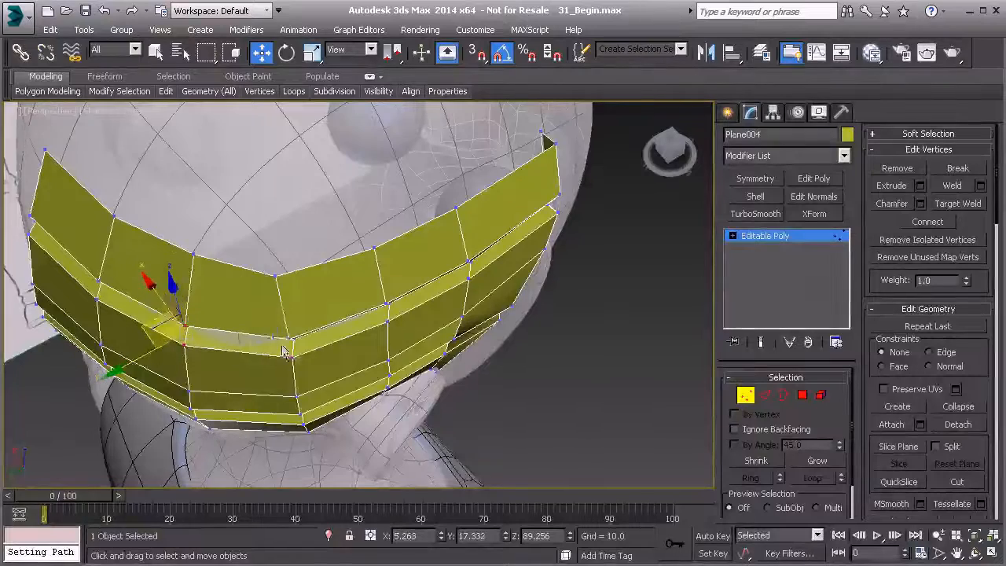
alt+middle_drag(246, 348, 293, 240)
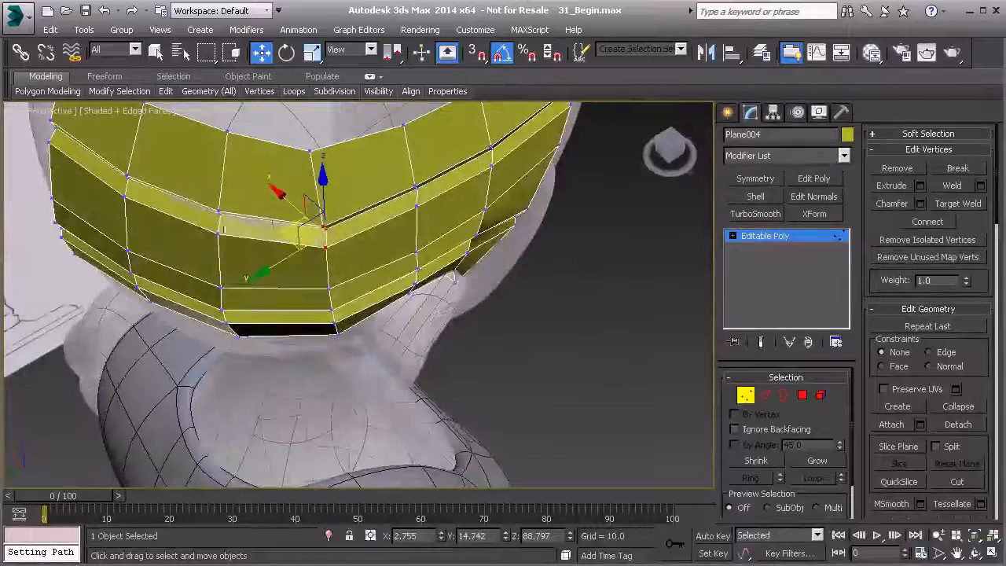
alt+middle_drag(191, 213, 230, 268)
drag(254, 294, 246, 307)
alt+middle_drag(214, 311, 228, 300)
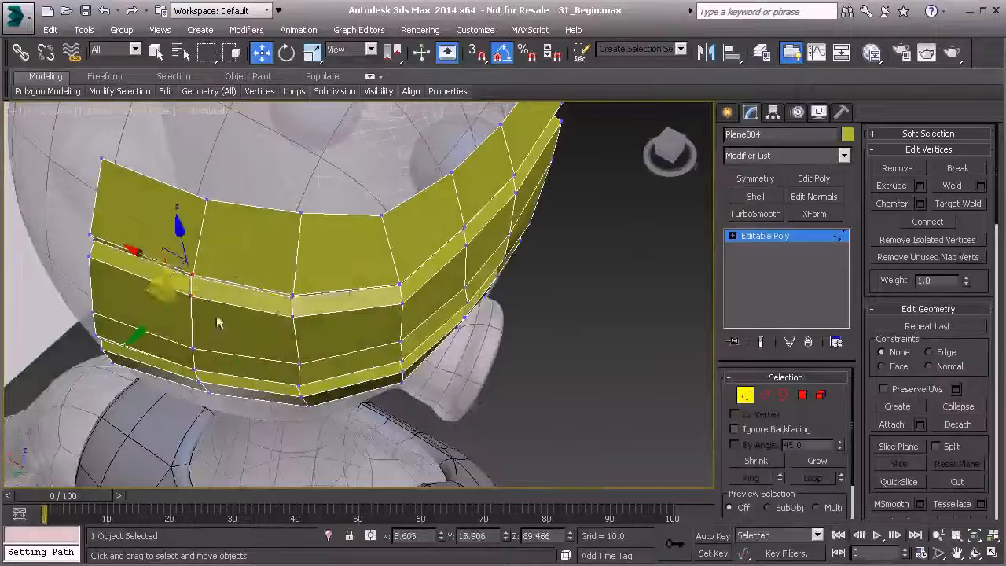
alt+middle_drag(154, 290, 398, 284)
key(ctrl+z)
scroll(395, 332, up, 5)
scroll(359, 330, down, 7)
Select the head mesh and move its Editable Poly vertices beneath the hair grooves inward at the back of the skull.
click(558, 284)
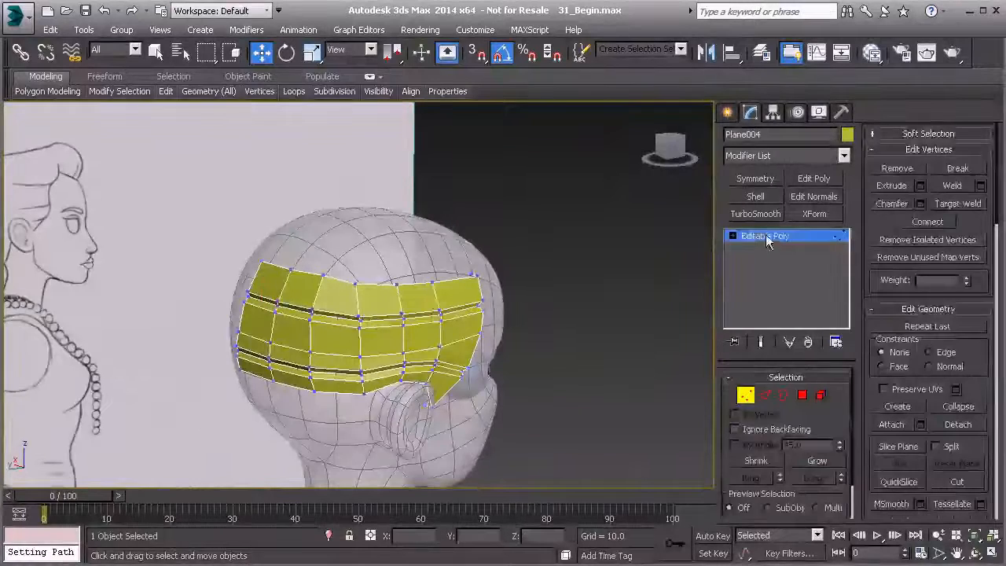
click(399, 267)
scroll(354, 296, up, 5)
click(755, 260)
key(1)
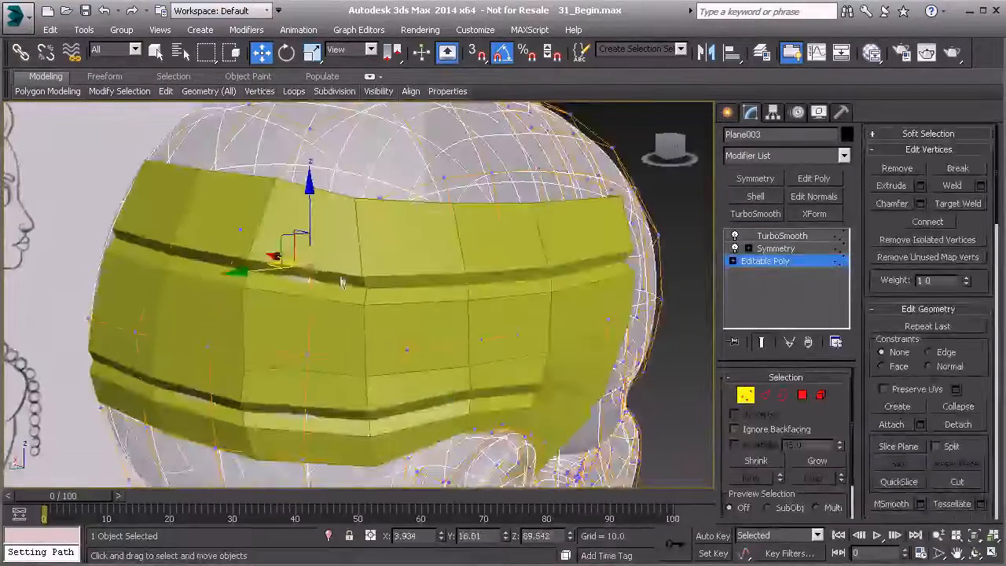
alt+middle_drag(309, 264, 291, 296)
drag(250, 267, 257, 269)
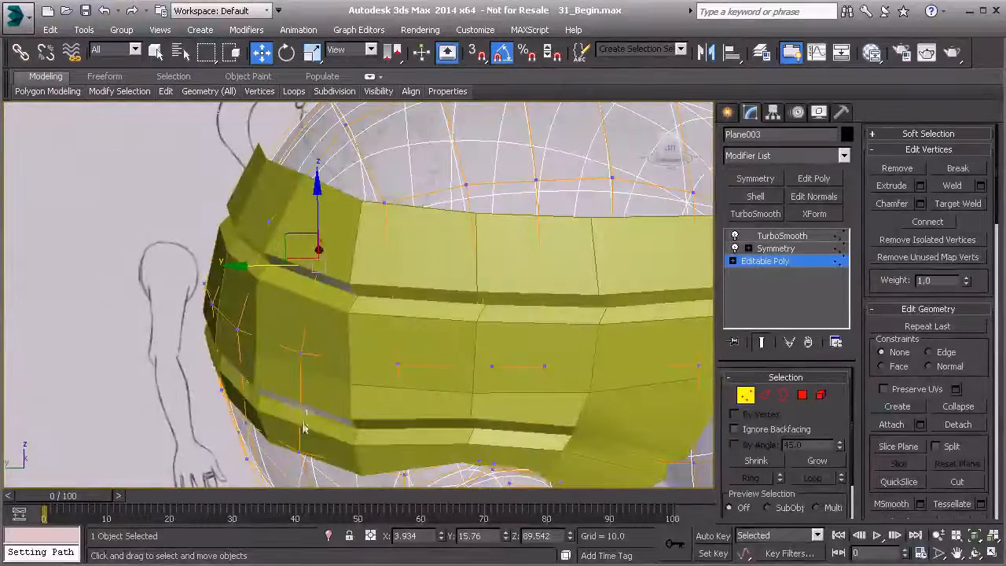
alt+middle_drag(301, 449, 247, 250)
alt+middle_drag(207, 218, 181, 221)
scroll(314, 330, down, 4)
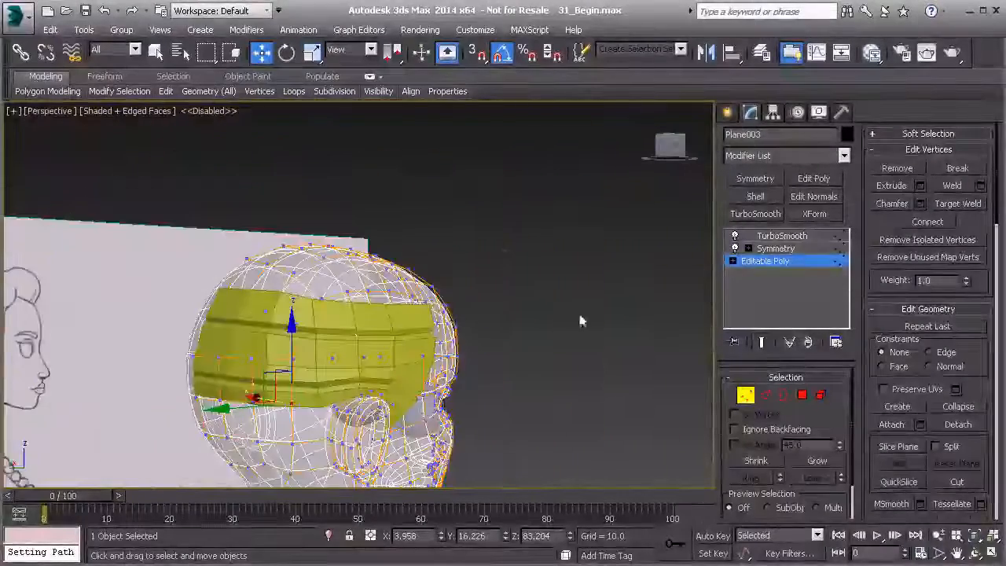
Select the hair strip and scale it up uniformly to about 102.9 percent.
click(761, 262)
click(378, 346)
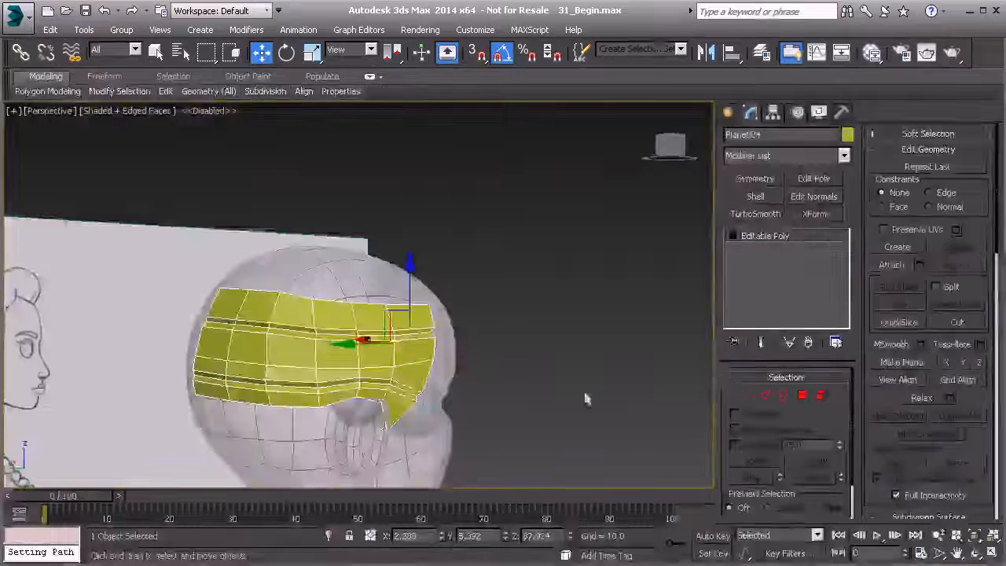
click(317, 58)
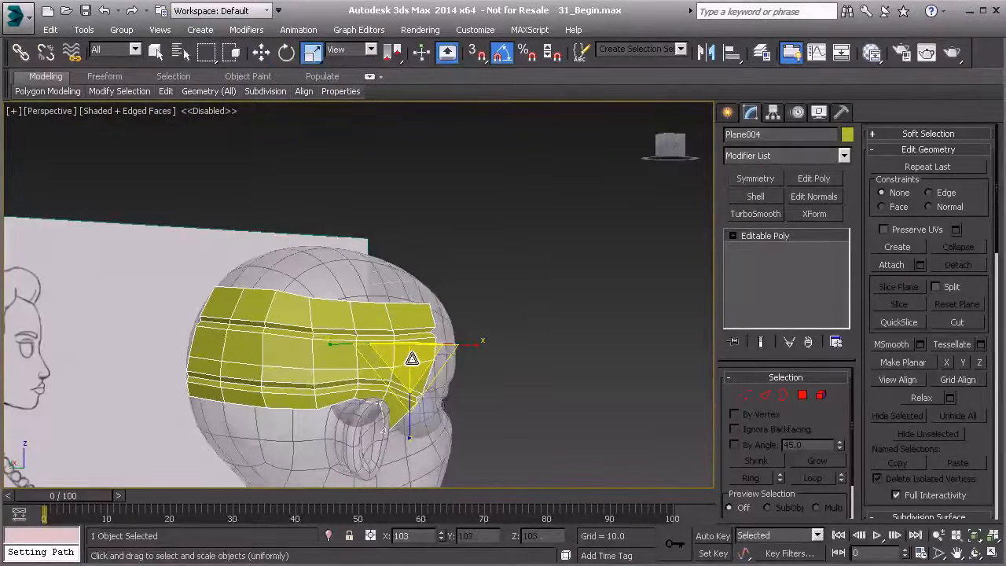
alt+middle_drag(398, 344, 433, 332)
scroll(270, 306, up, 5)
scroll(270, 306, down, 5)
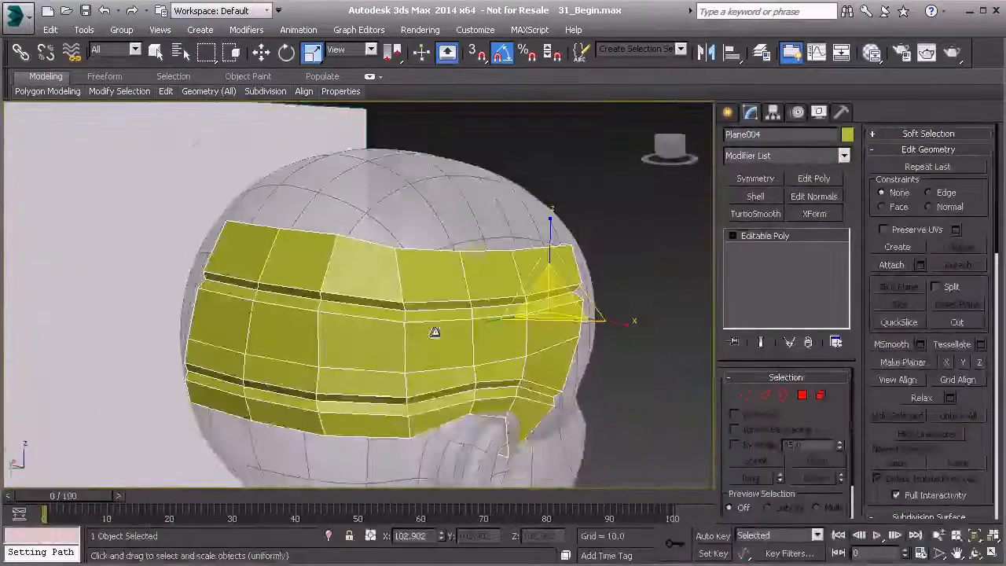
Apply a TurboSmooth modifier to the hair strip with 2 iterations and Isoline Display.
click(772, 235)
key(1)
key(1)
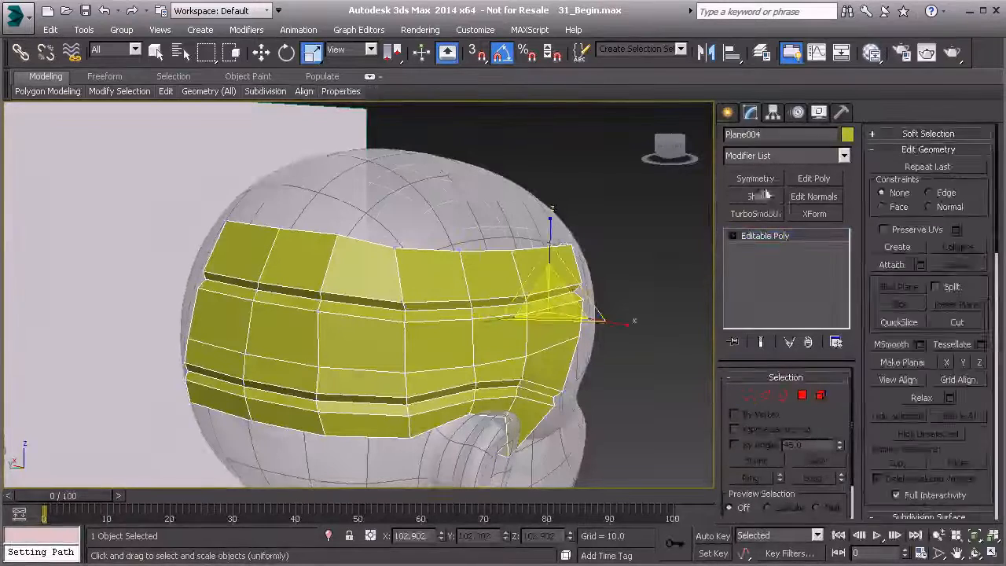
click(756, 214)
click(595, 229)
alt+middle_drag(595, 229, 182, 251)
click(248, 297)
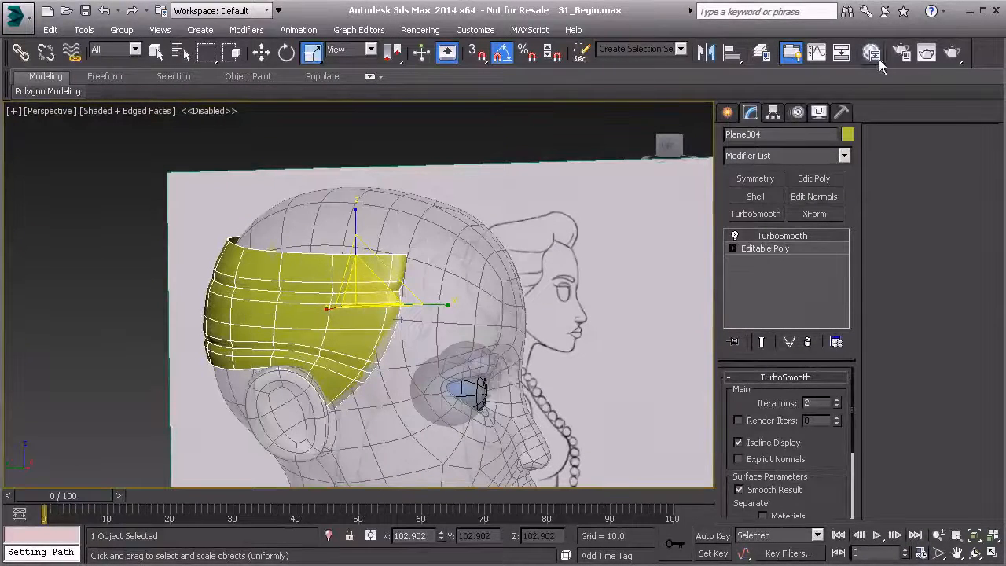
Change the hair strip's object color to black.
click(847, 134)
click(525, 382)
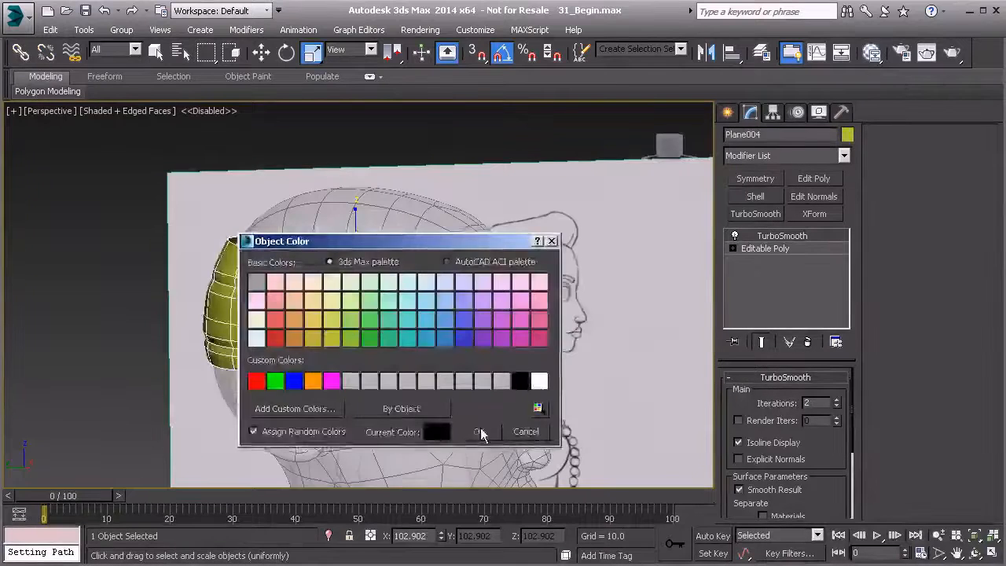
click(476, 430)
Assign the Standard Material #27 to the hair strip in the Slate Material Editor, and deselect the strip.
click(871, 52)
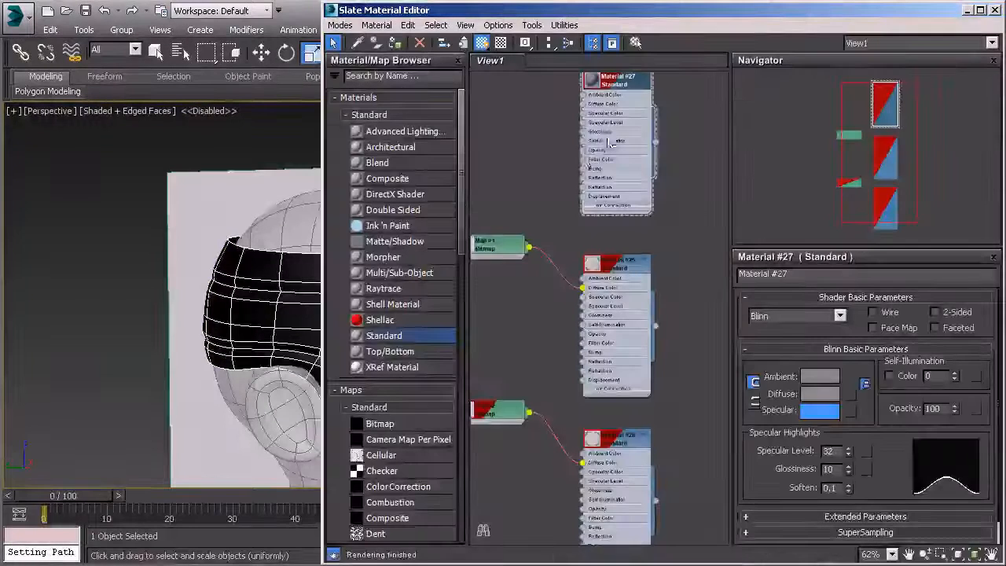
click(994, 11)
key(d)
click(537, 145)
middle_drag(393, 252, 393, 204)
scroll(393, 205, up, 3)
alt+middle_drag(510, 392, 653, 193)
mouse_move(448, 265)
alt+middle_down()
mouse_move(638, 260)
mouse_move(571, 253)
mouse_move(565, 276)
mouse_move(464, 291)
mouse_move(380, 290)
mouse_move(383, 276)
alt+middle_up()
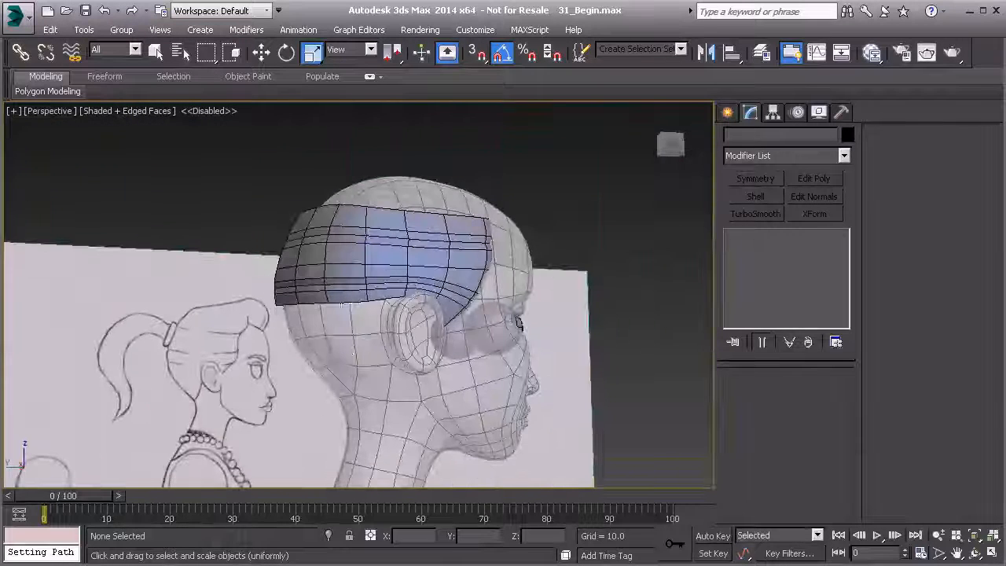